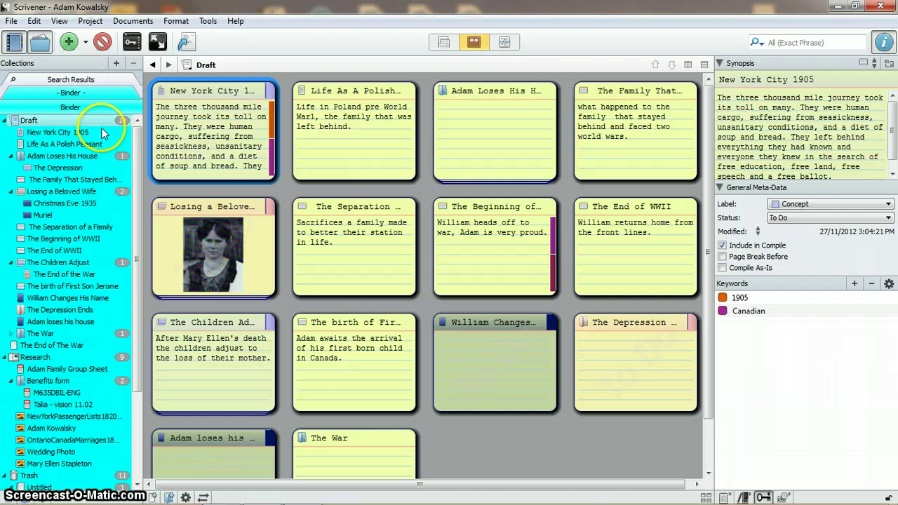
- Switch the Draft from corkboard to outline view, listing progress, target, status and word counts
left_click(59, 21)
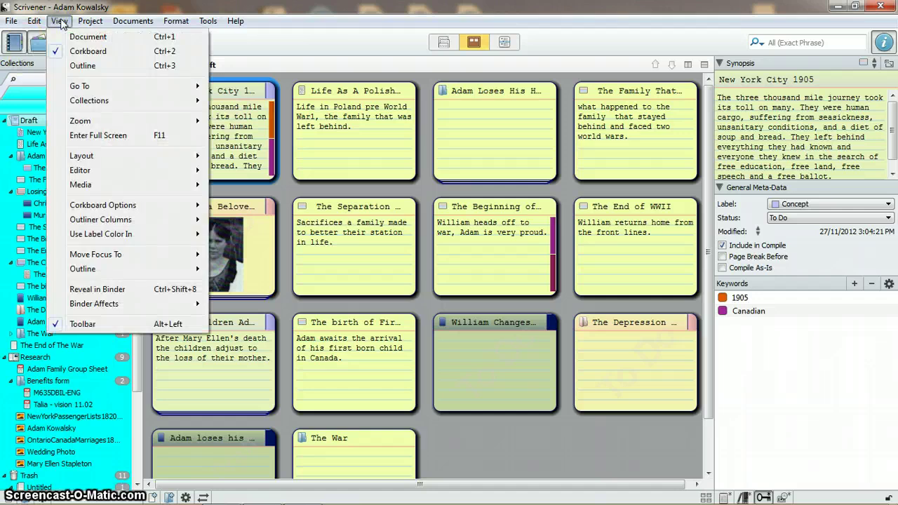
left_click(73, 66)
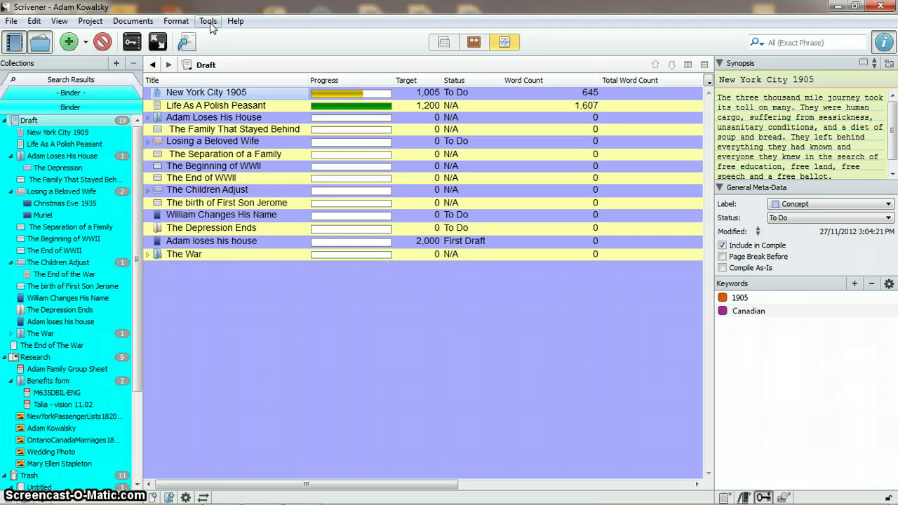
- Hide the binder and the inspector panels so the outline fills the window
left_click(62, 22)
mouse_move(88, 157)
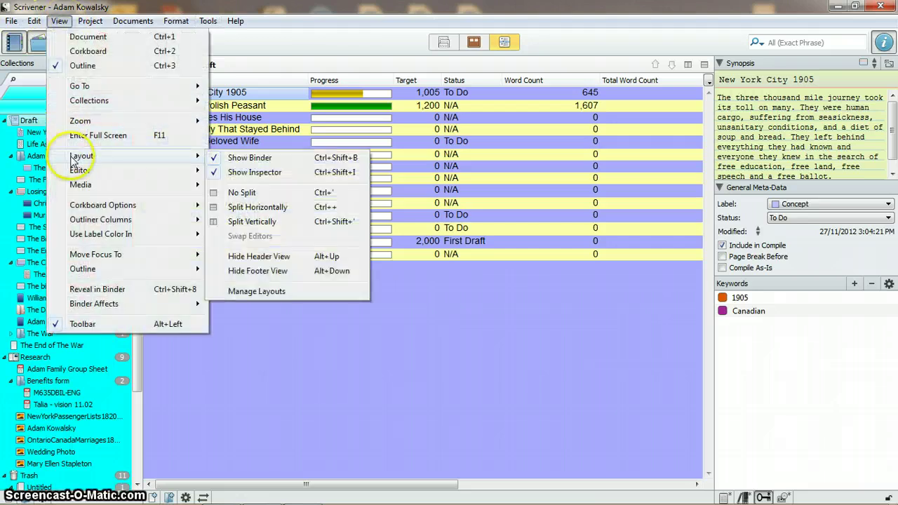
left_click(242, 158)
left_click(59, 22)
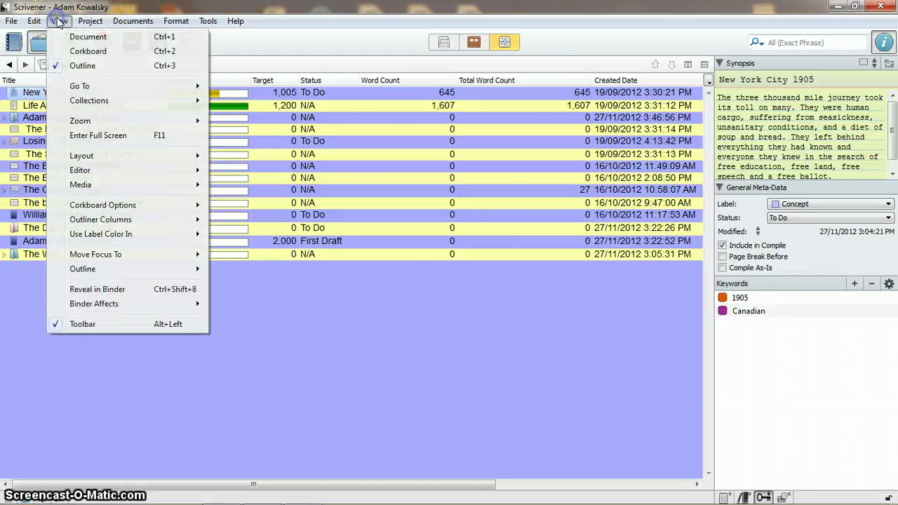
mouse_move(81, 156)
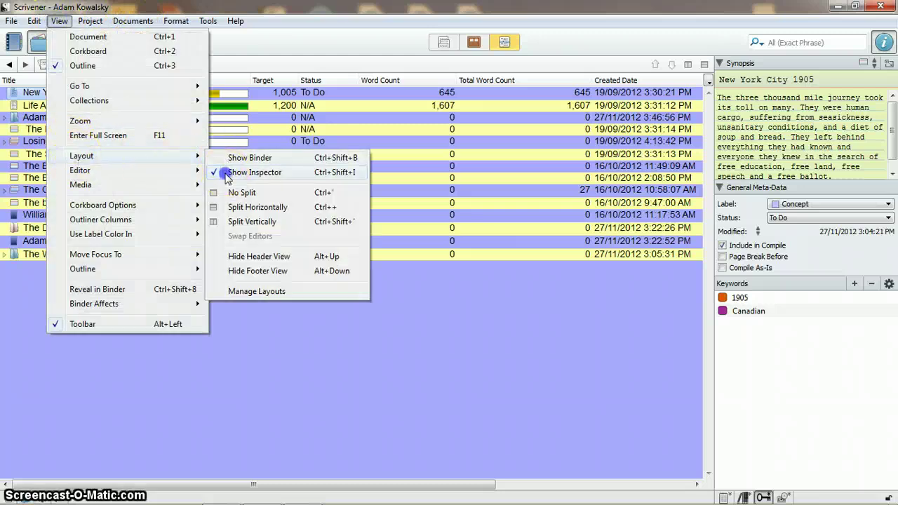
left_click(226, 175)
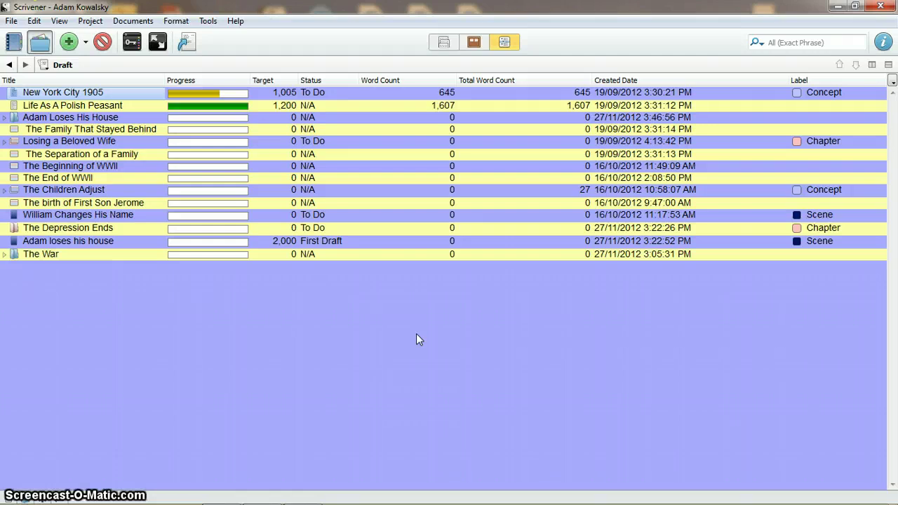
left_click(213, 23)
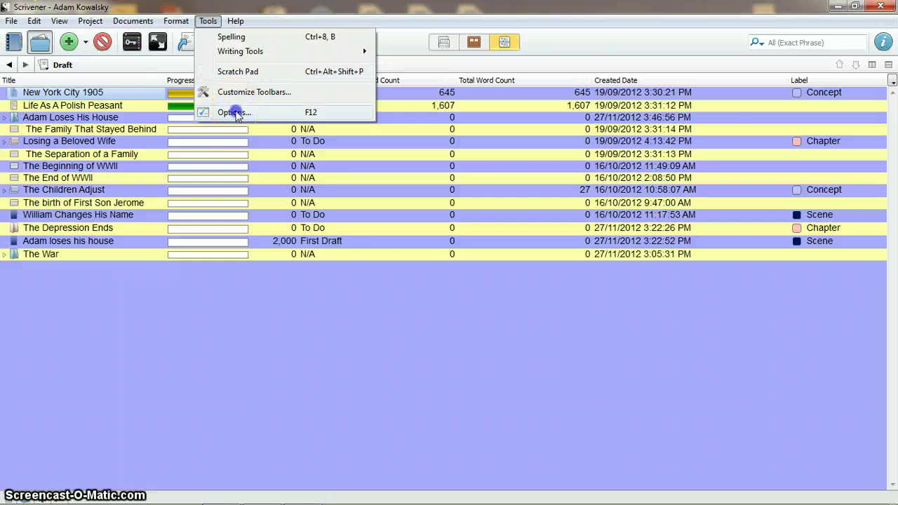
- In Options > Appearance > Colors > General, set Outliner Background to dark teal
left_click(235, 113)
left_click(381, 179)
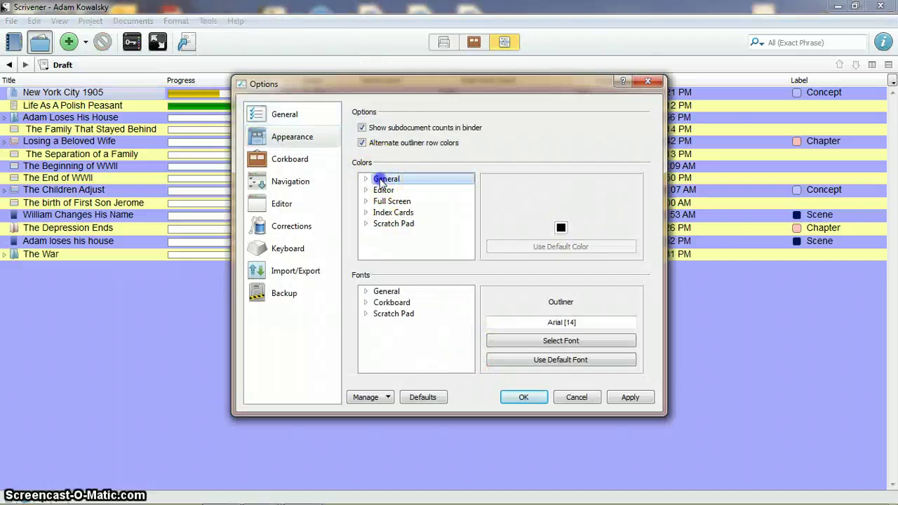
left_click(384, 181)
double_click(385, 180)
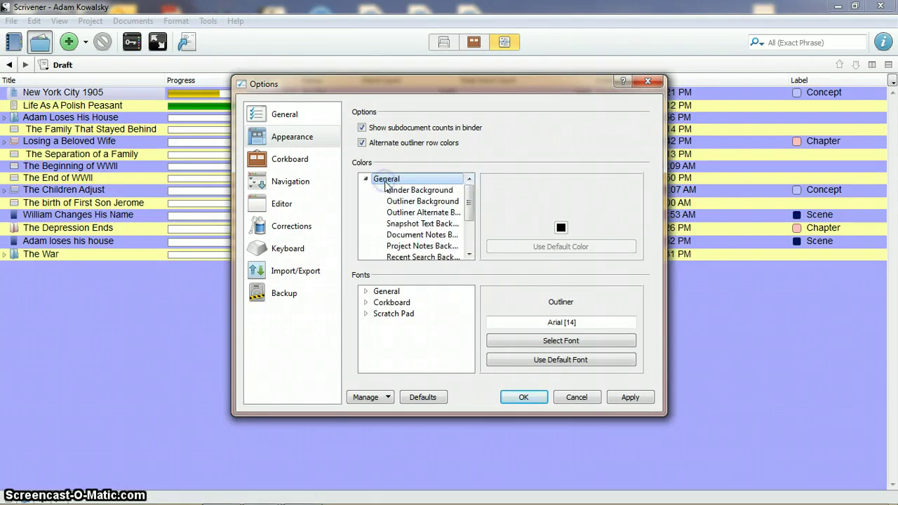
left_click(423, 203)
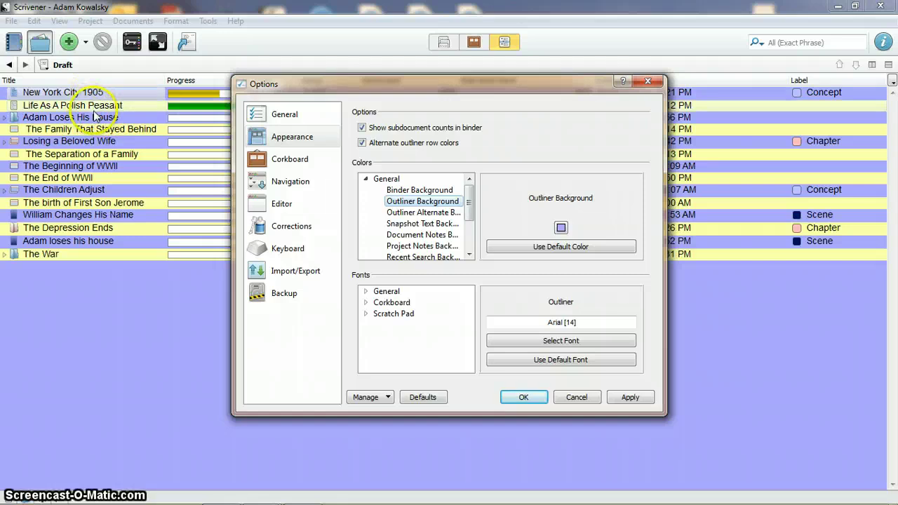
left_click(561, 227)
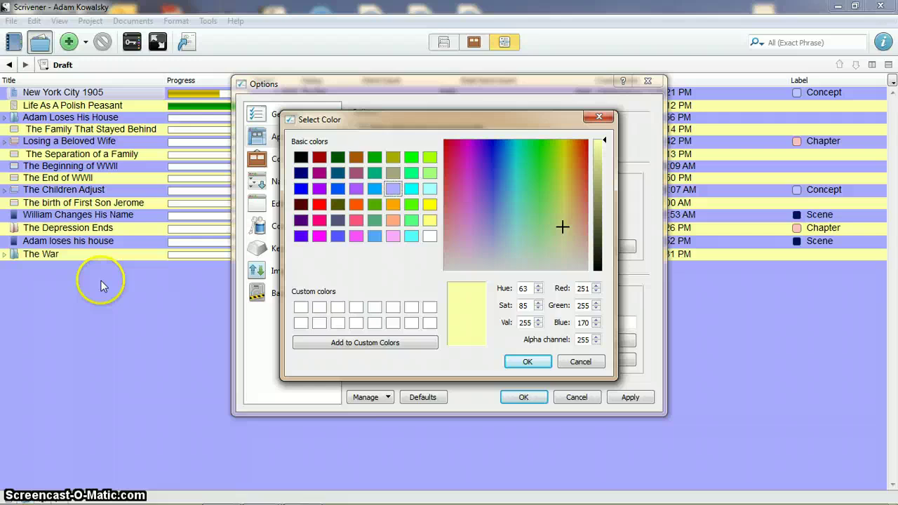
left_click(337, 174)
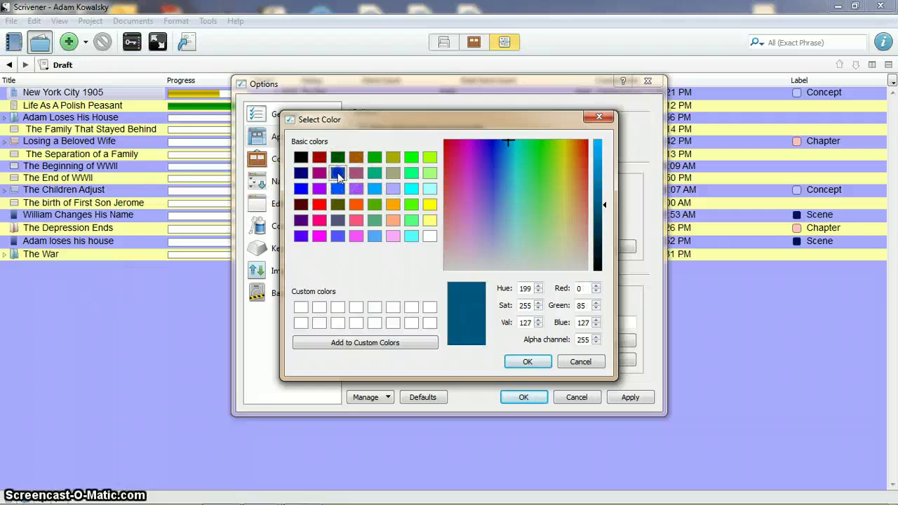
left_click(528, 361)
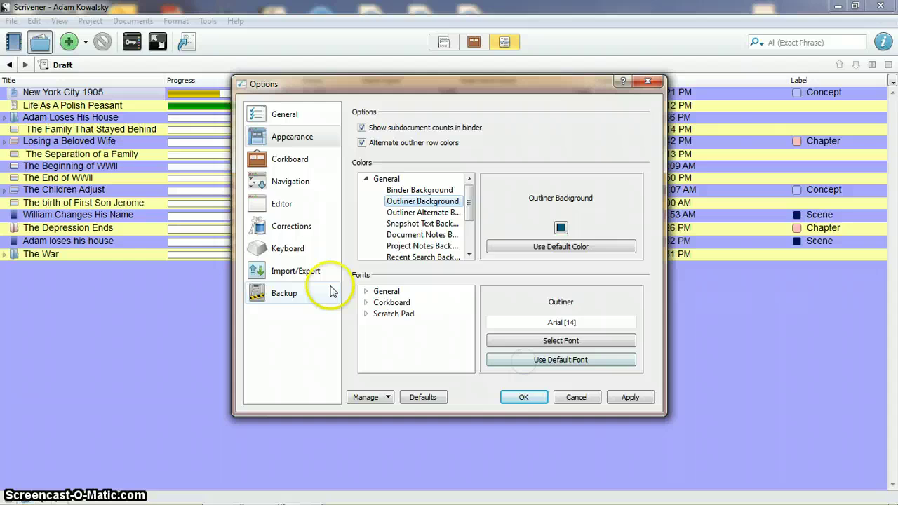
- Keep Outliner Alternate Background as light yellow (255, 255, 162)
left_click(411, 212)
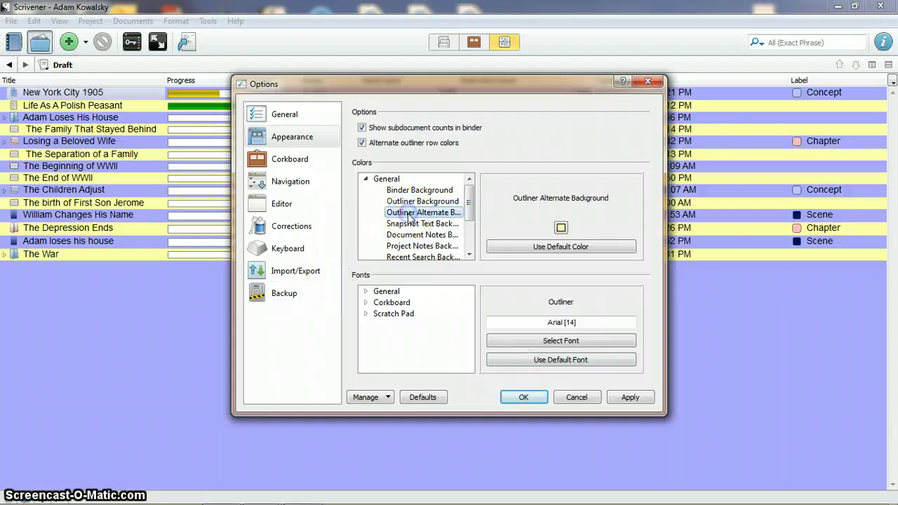
left_click(560, 228)
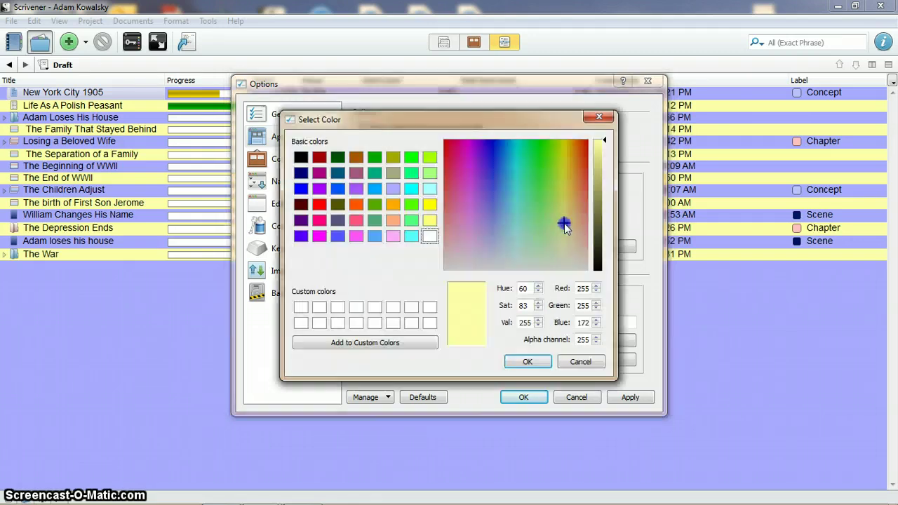
left_click(437, 259)
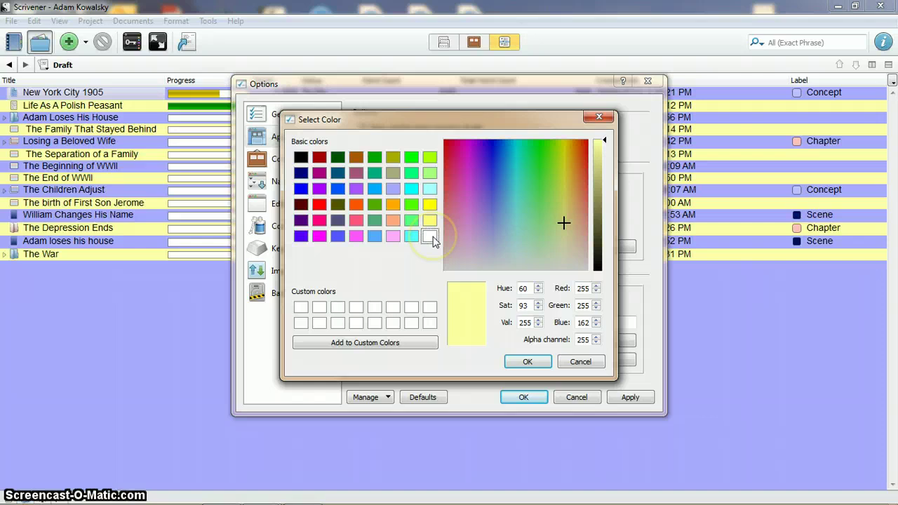
left_click(526, 361)
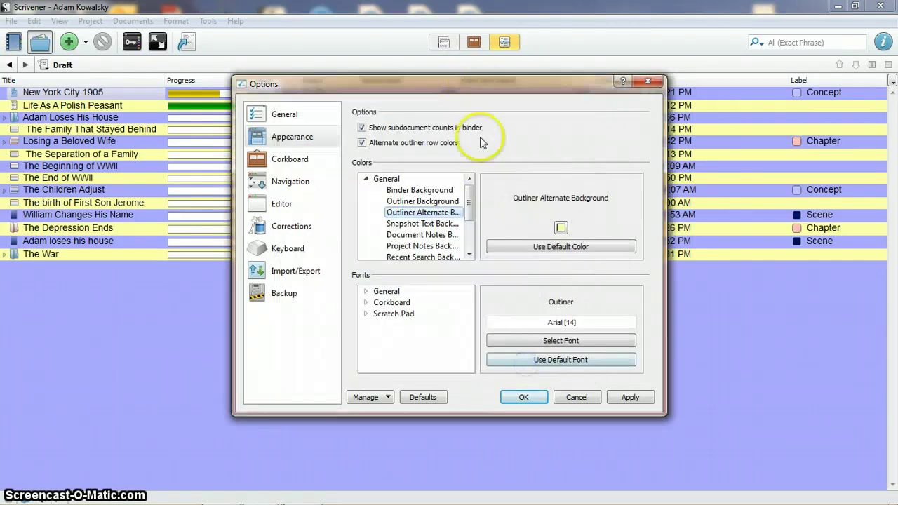
- Set the Outliner font to Arial Normal 12 and apply the new colours and font
left_click(387, 291)
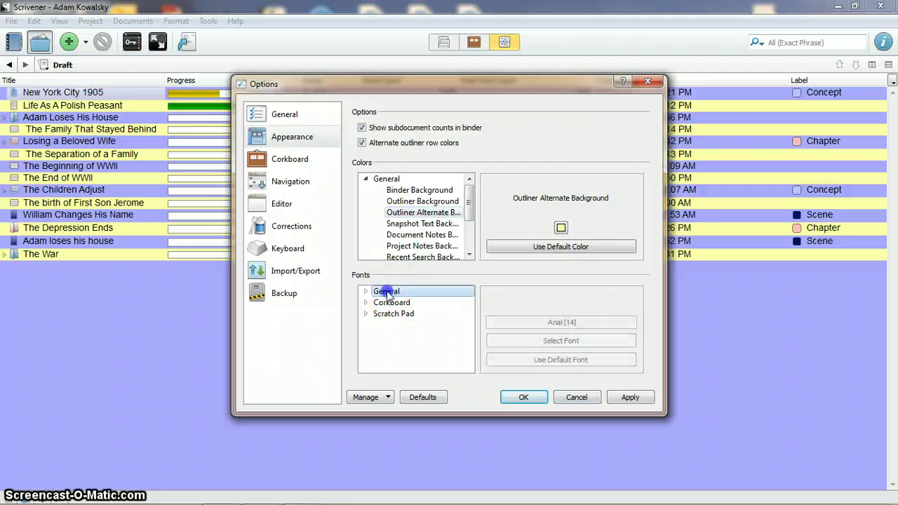
double_click(387, 291)
left_click(396, 335)
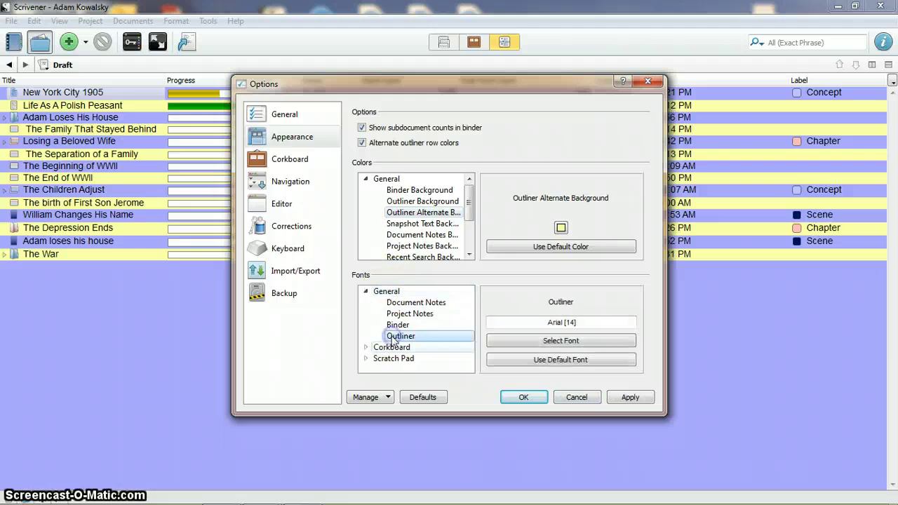
left_click(601, 341)
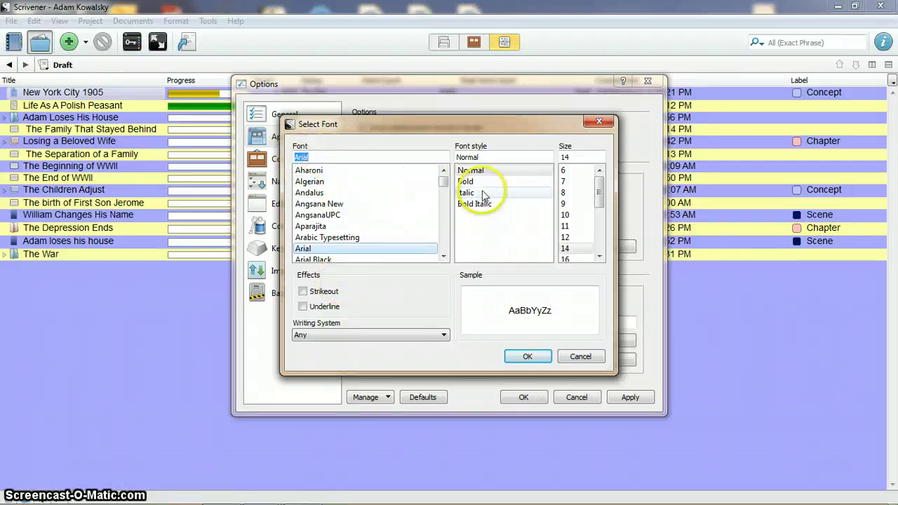
left_click(529, 168)
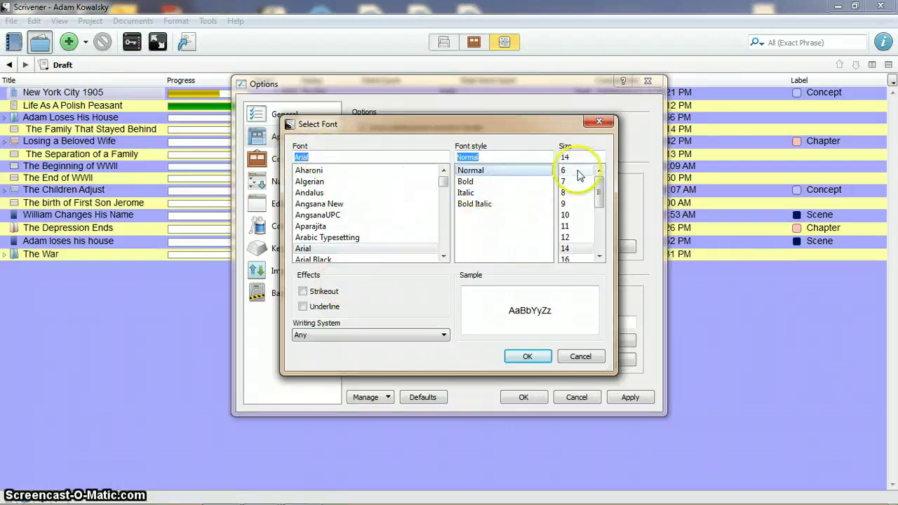
left_click(565, 237)
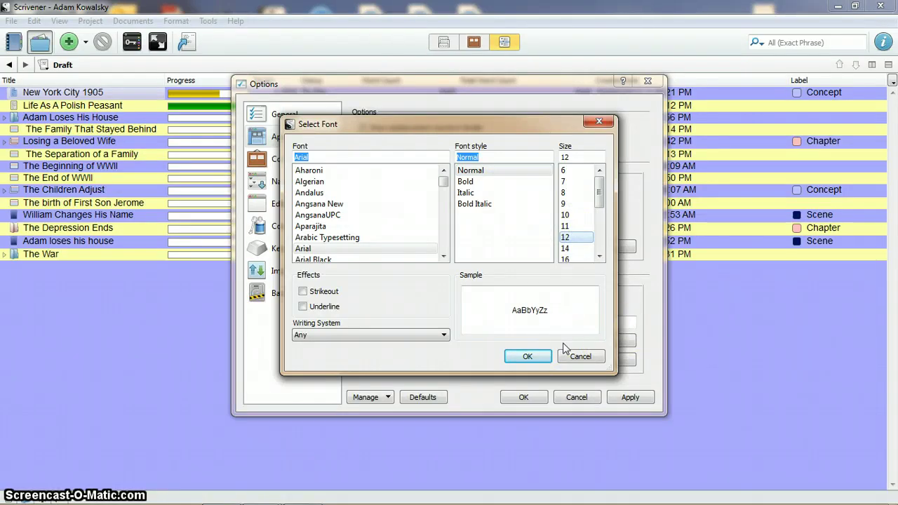
left_click(536, 358)
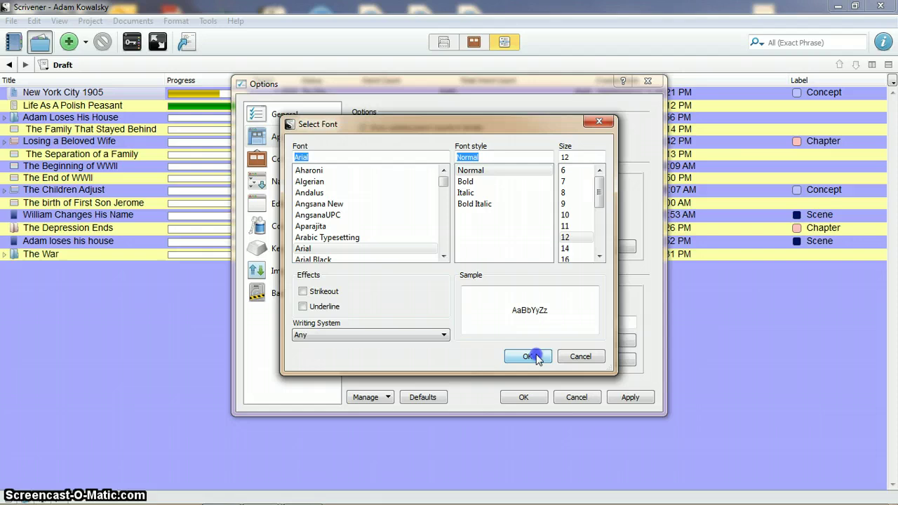
left_click(629, 397)
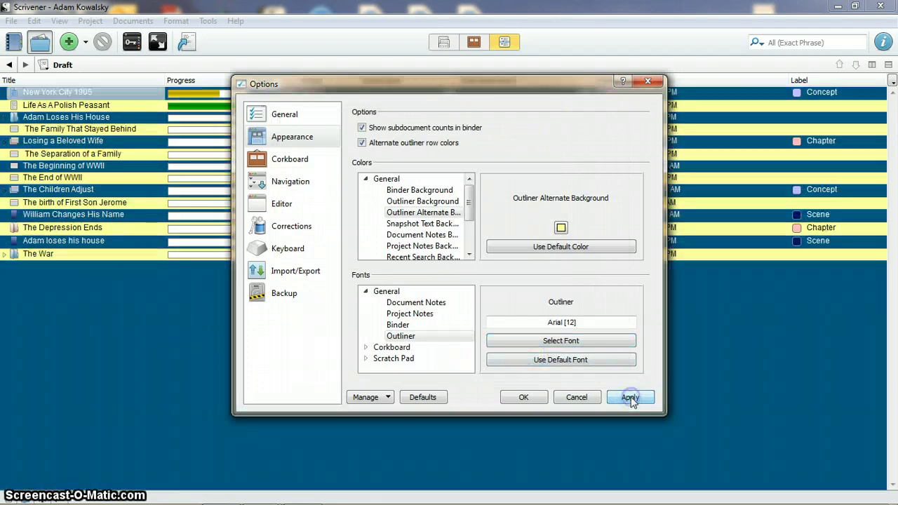
left_click(787, 265)
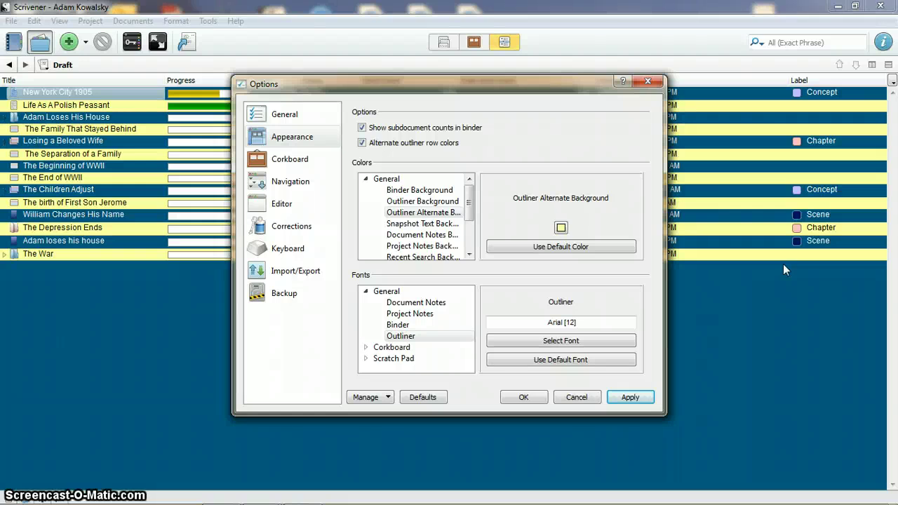
- Close Options and add a Synopsis column to the Draft outline
left_click(523, 397)
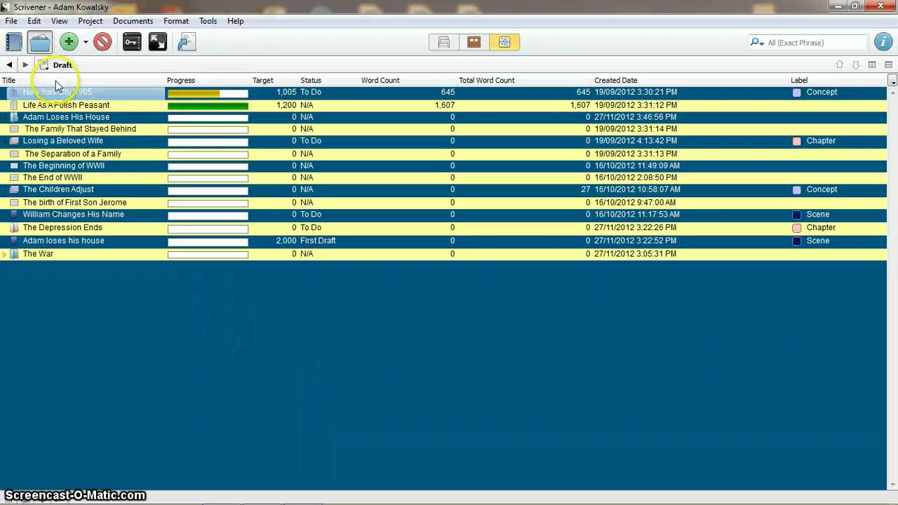
left_click(891, 82)
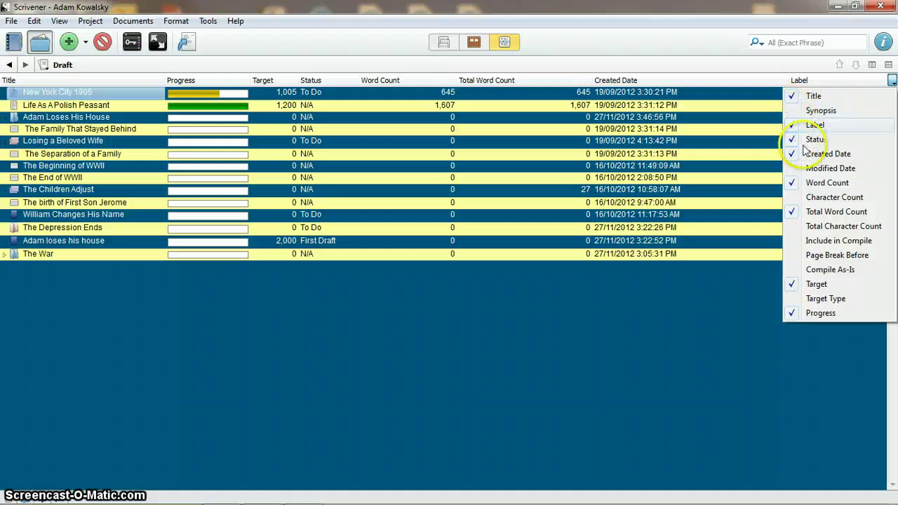
left_click(796, 110)
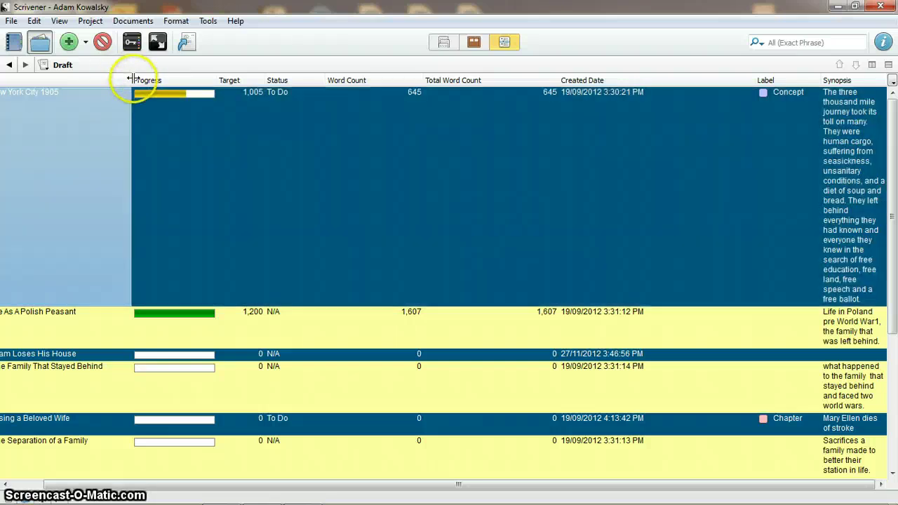
- Narrow the Title, Progress, Status, Total Word Count and Created Date columns
left_click_drag(133, 79, 102, 80)
left_click(210, 92)
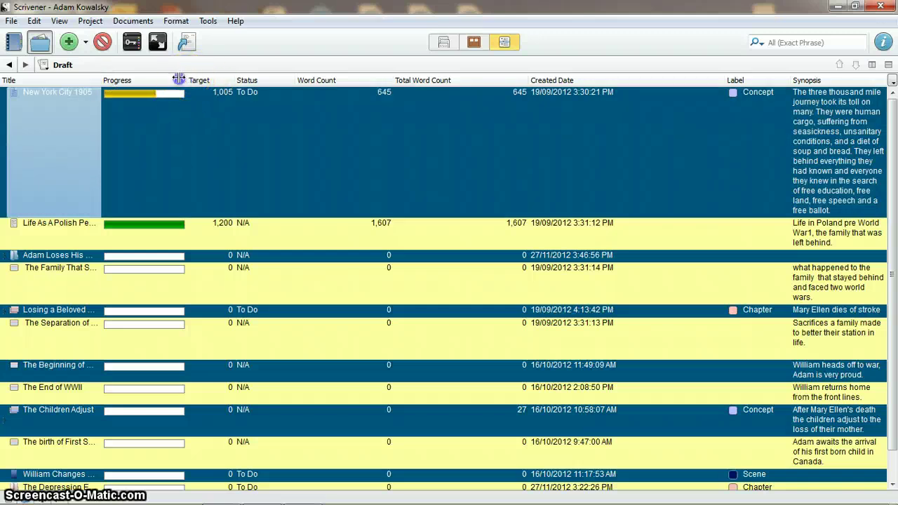
left_click_drag(179, 78, 152, 80)
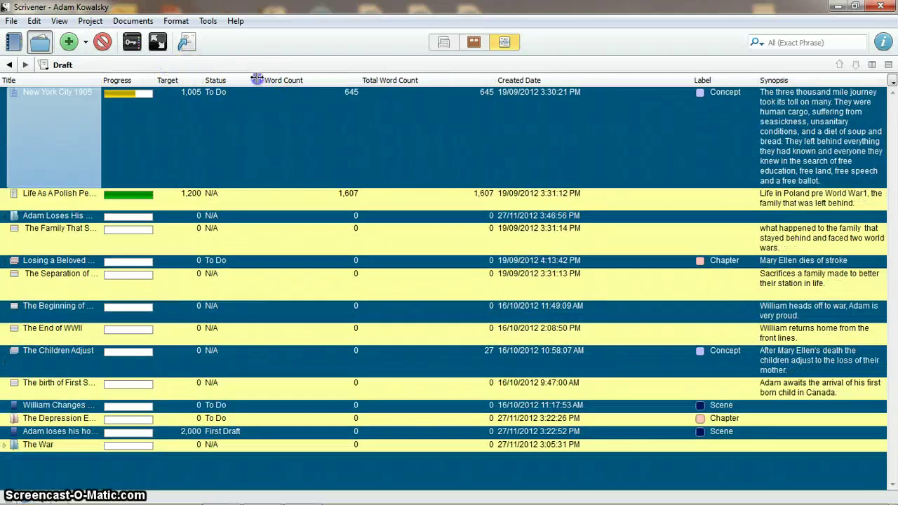
left_click_drag(256, 80, 238, 79)
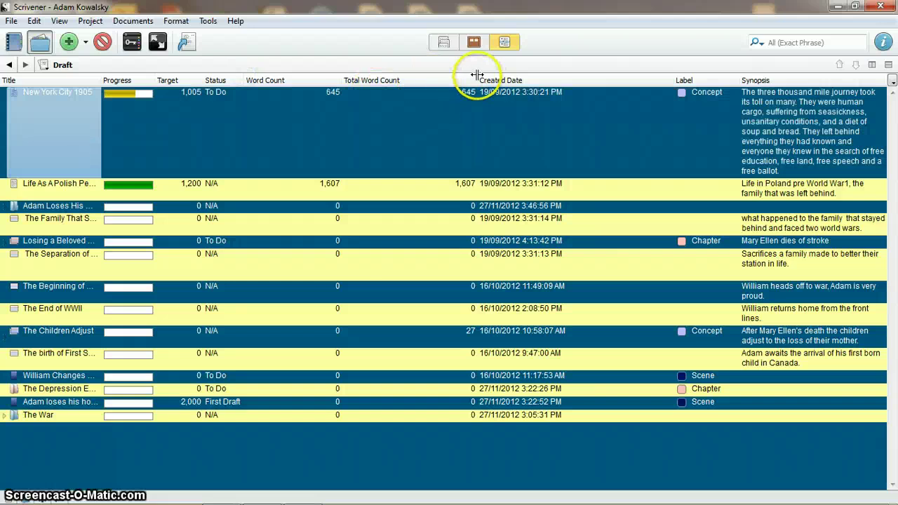
left_click_drag(476, 75, 436, 78)
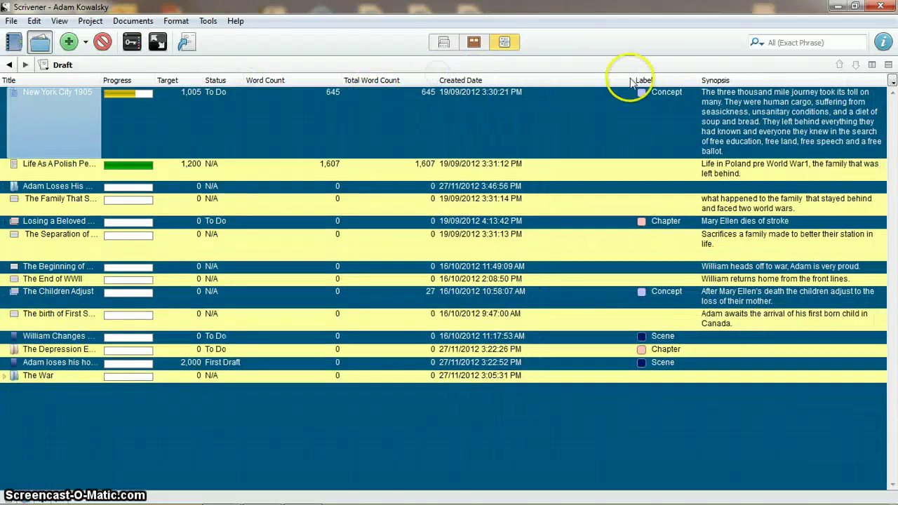
left_click_drag(629, 78, 550, 79)
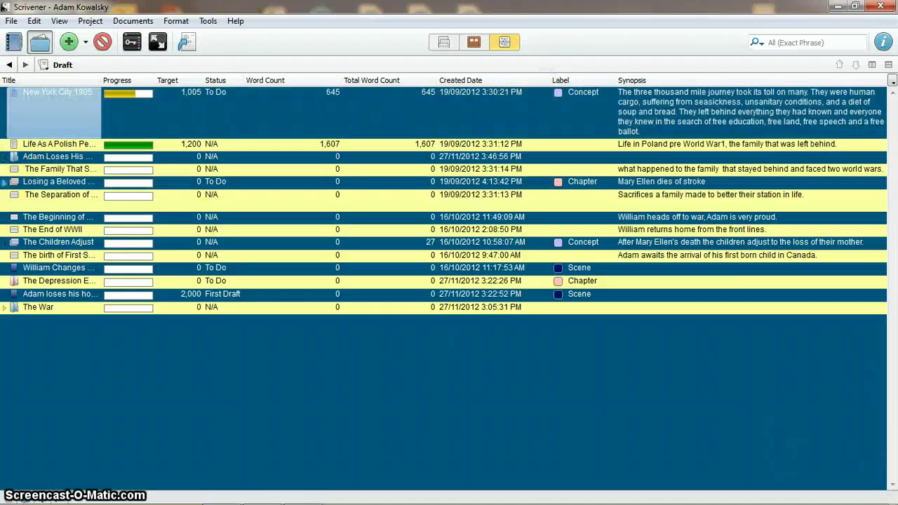
- Move the Synopsis column right after Title and widen Title to show full scene names
left_click(640, 81)
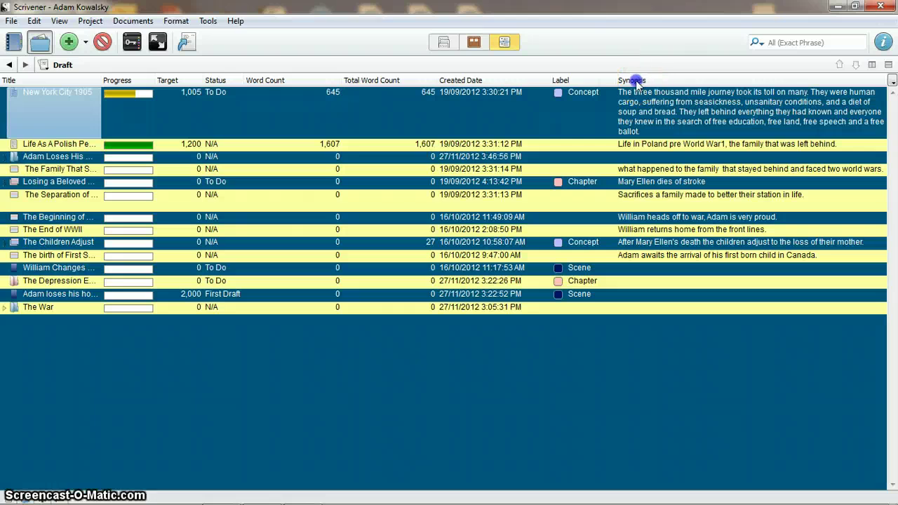
left_click_drag(636, 83, 64, 77)
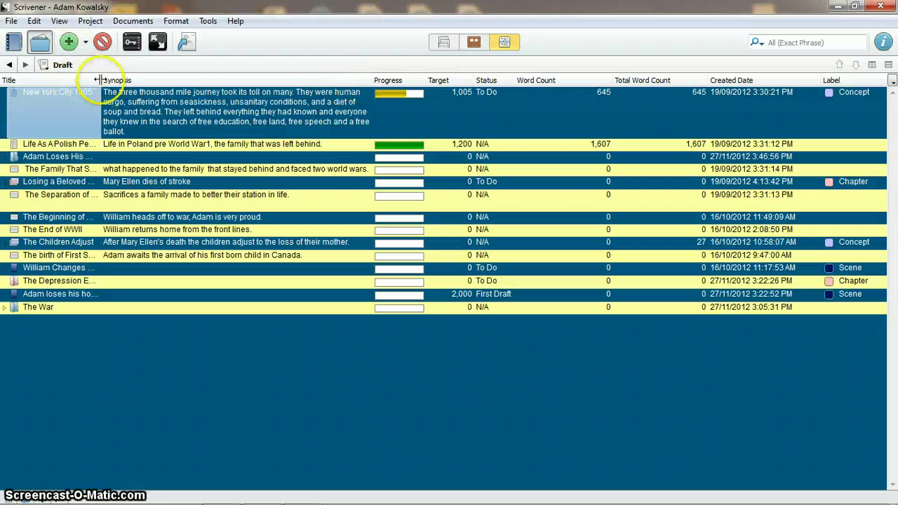
left_click_drag(103, 77, 138, 78)
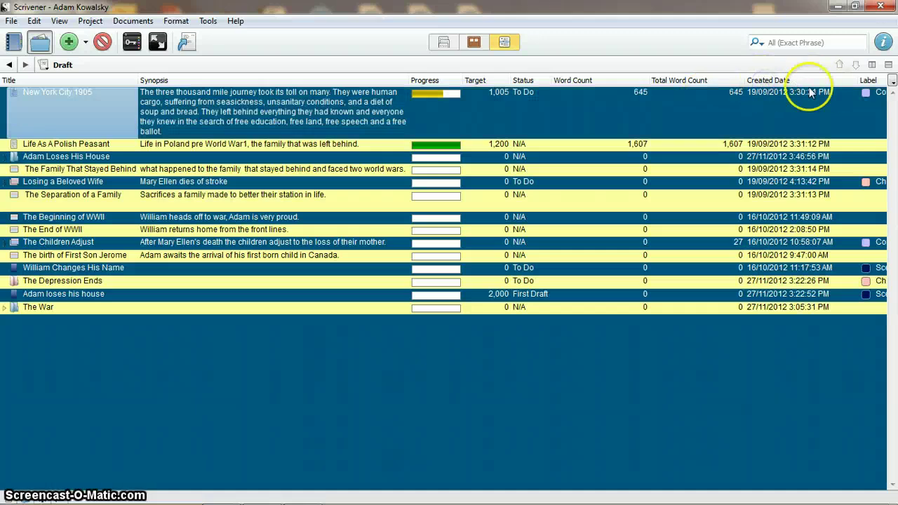
- Remove the Created Date column, move Total Word Count to the end and Label before Status
left_click(891, 81)
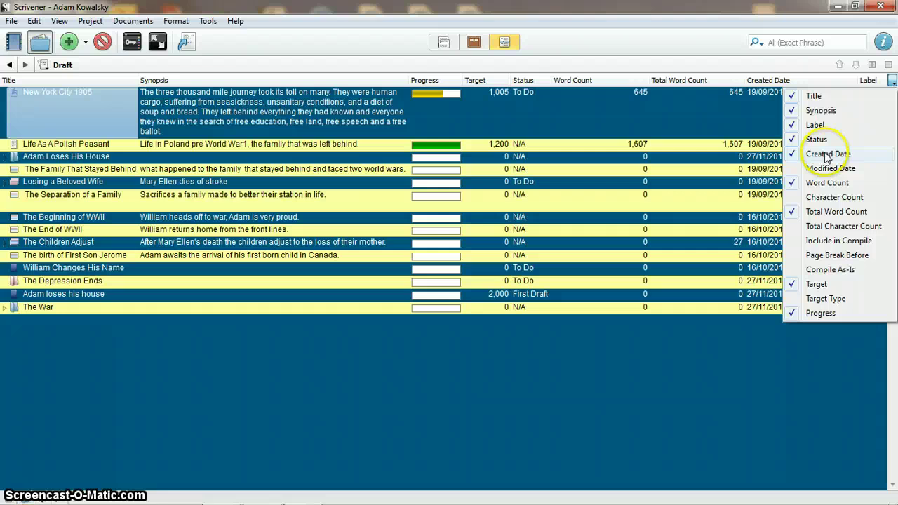
left_click(789, 156)
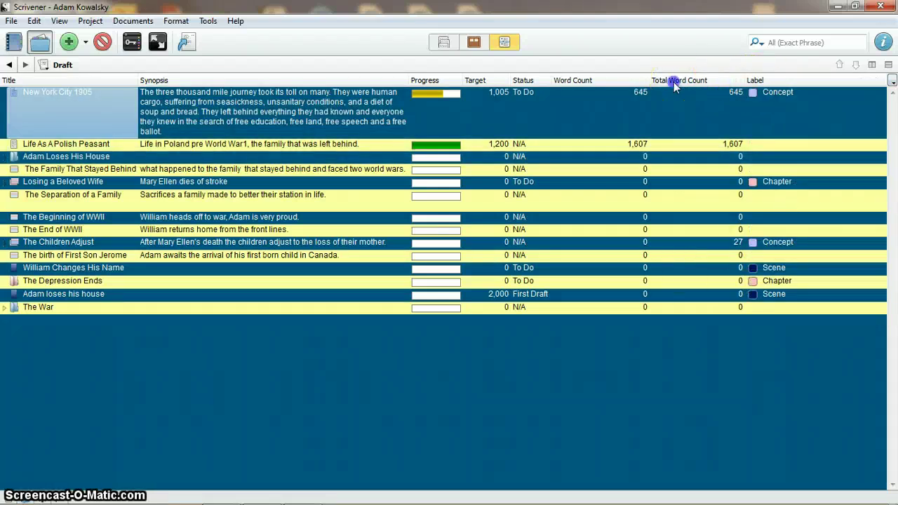
left_click_drag(673, 83, 821, 80)
left_click(597, 114)
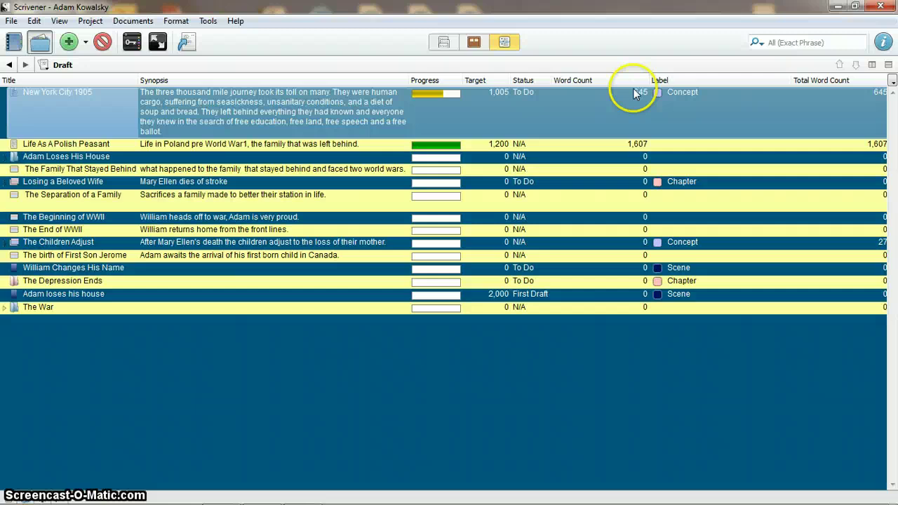
left_click_drag(659, 80, 556, 80)
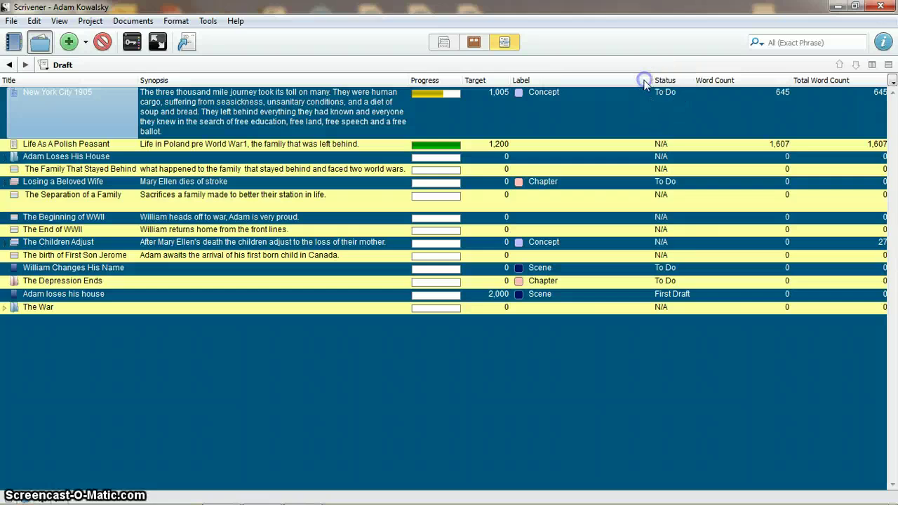
- Narrow the Label and Word Count columns
left_click_drag(657, 82, 601, 81)
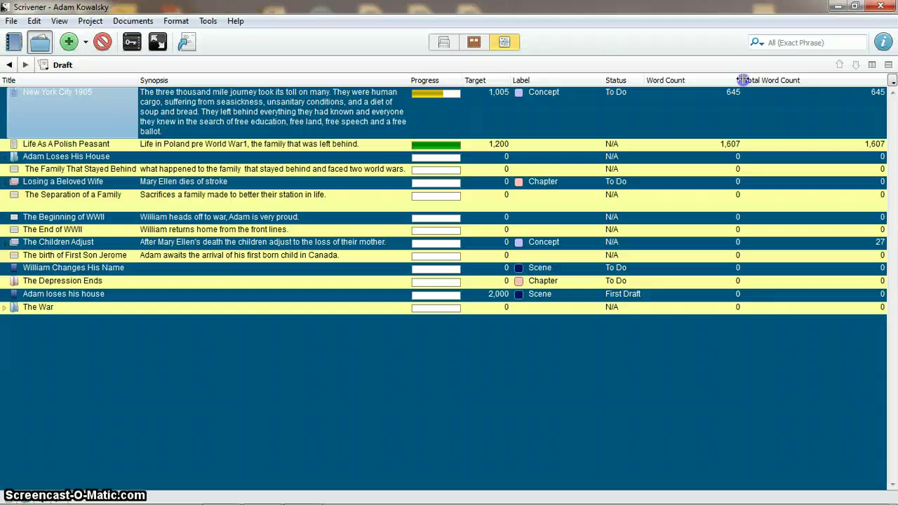
left_click_drag(741, 80, 719, 80)
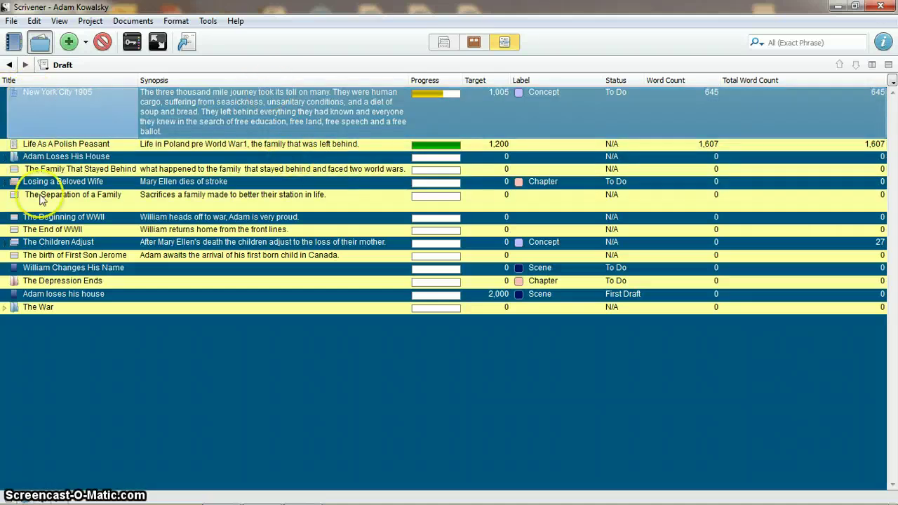
left_click(59, 20)
mouse_move(82, 269)
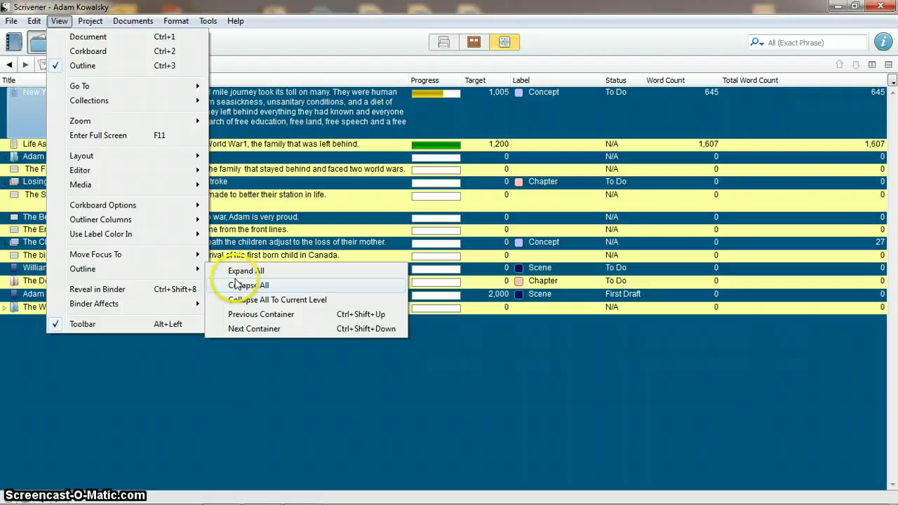
- Expand all items in the Draft outline
left_click(233, 273)
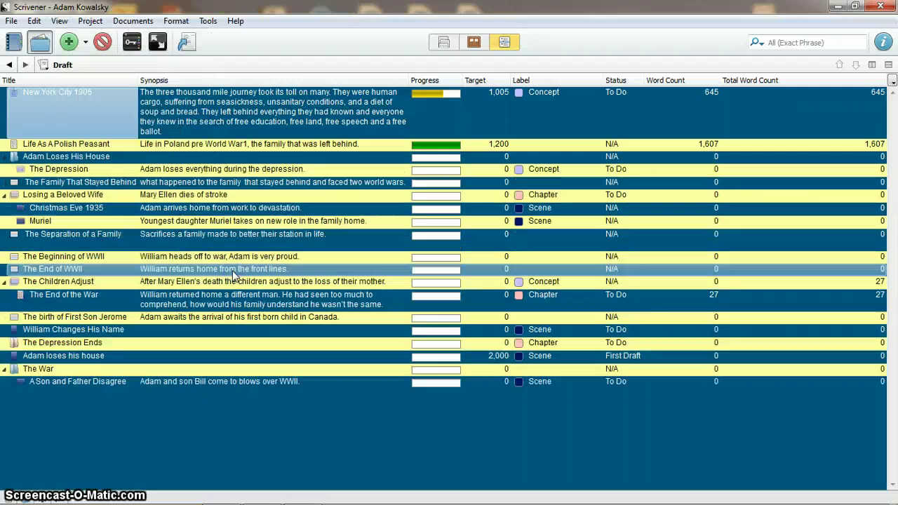
left_click(39, 104)
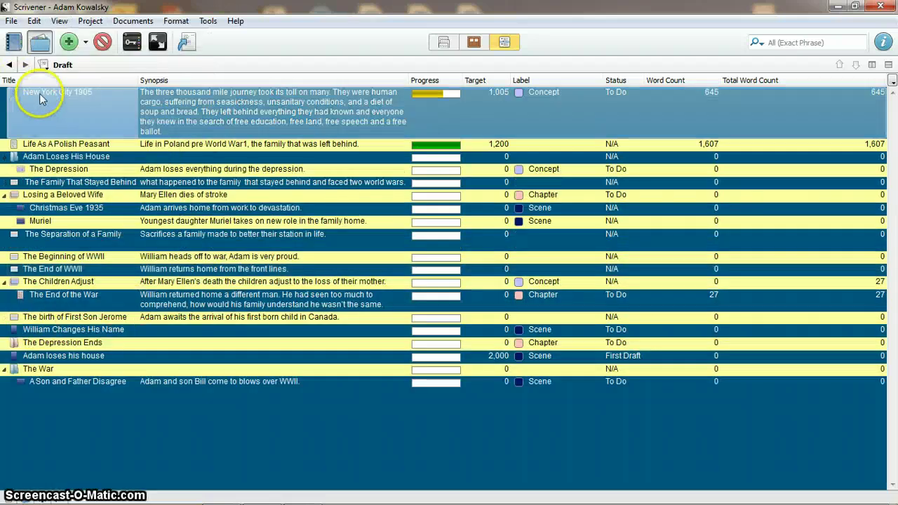
mouse_move(38, 98)
left_mouse_down()
mouse_move(22, 174)
mouse_move(60, 177)
mouse_move(42, 214)
mouse_move(35, 318)
mouse_move(45, 375)
mouse_move(32, 379)
mouse_move(38, 56)
mouse_move(31, 110)
left_mouse_up()
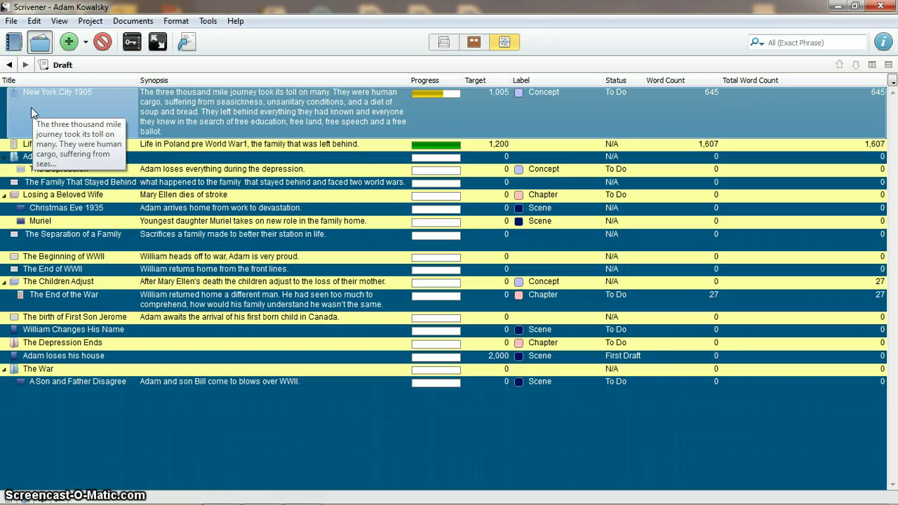
left_click(26, 384)
mouse_move(26, 385)
left_mouse_down()
mouse_move(63, 344)
mouse_move(37, 379)
left_mouse_up()
- Move The War folder up so it sits below The Family That Stayed Behind
left_click(36, 370)
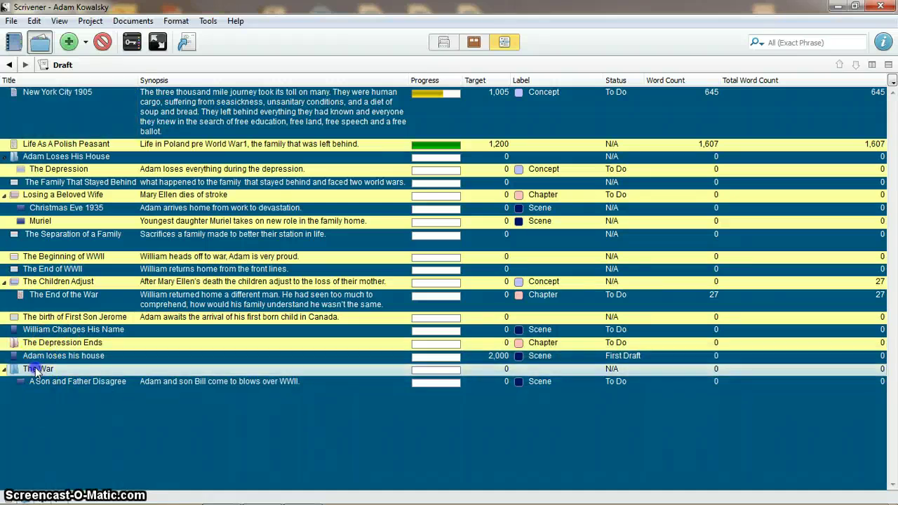
left_click_drag(35, 367, 730, 190)
left_click(37, 183)
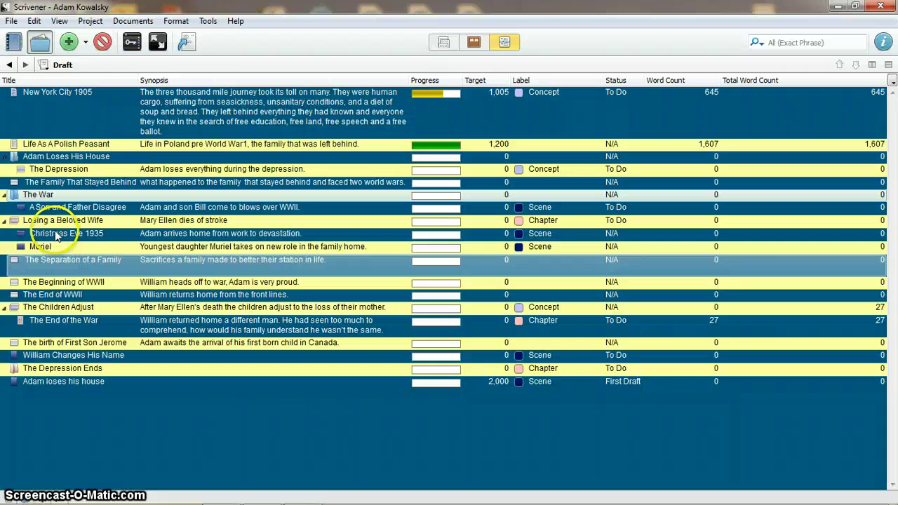
left_click(58, 356)
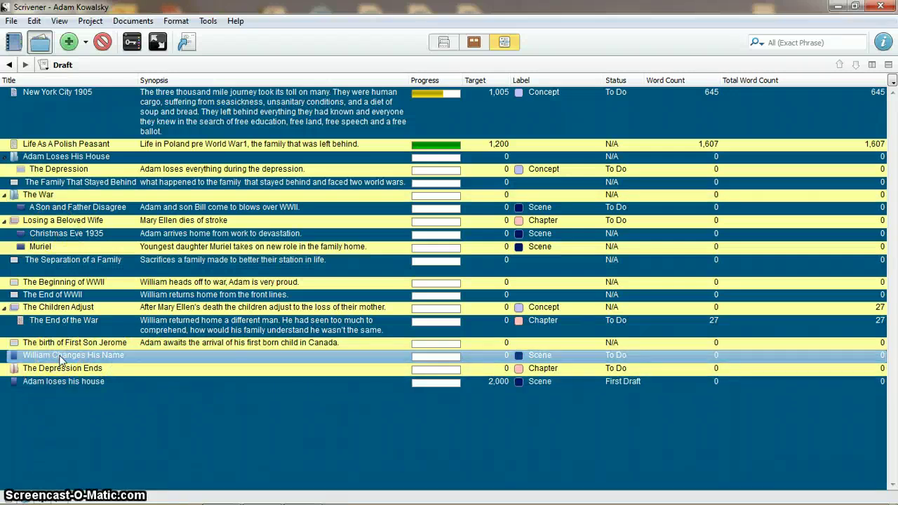
- Add two new blank documents to the outline right after The Depression Ends
left_click(36, 400)
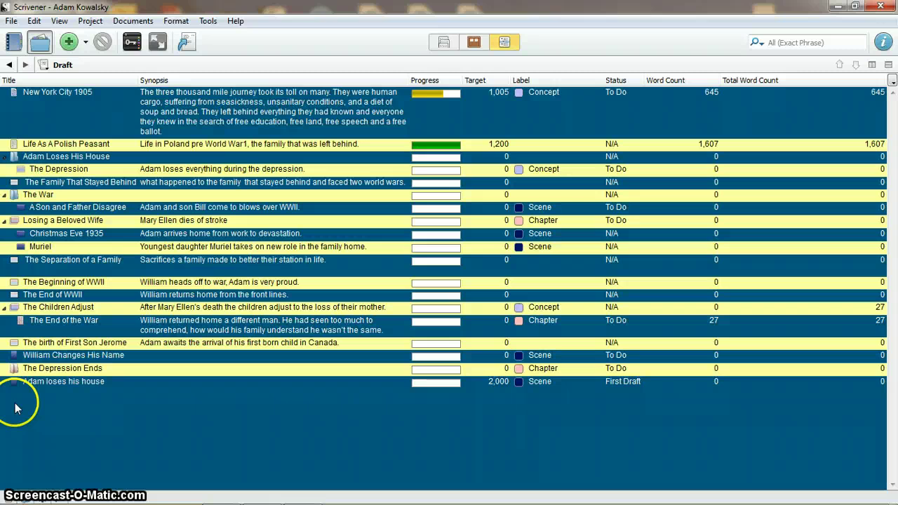
left_click(18, 394)
left_click(30, 372)
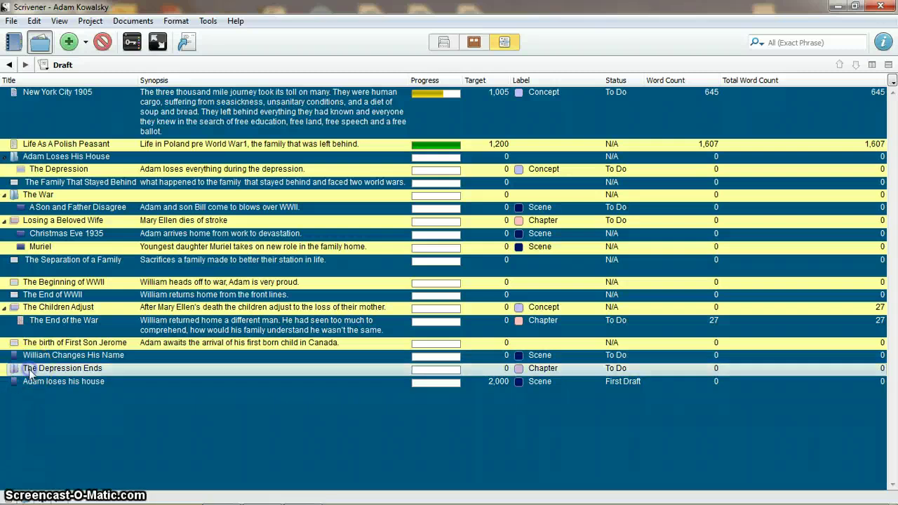
left_click(26, 497)
left_click(24, 382)
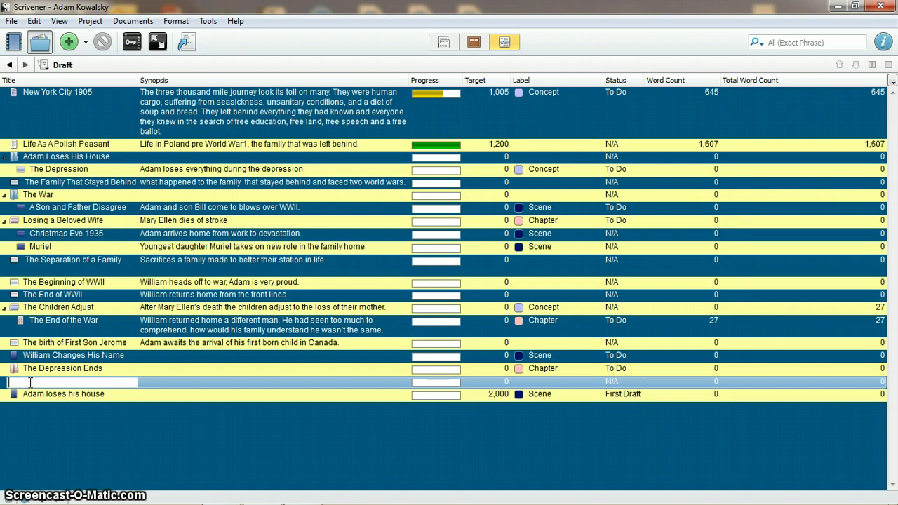
left_click(6, 494)
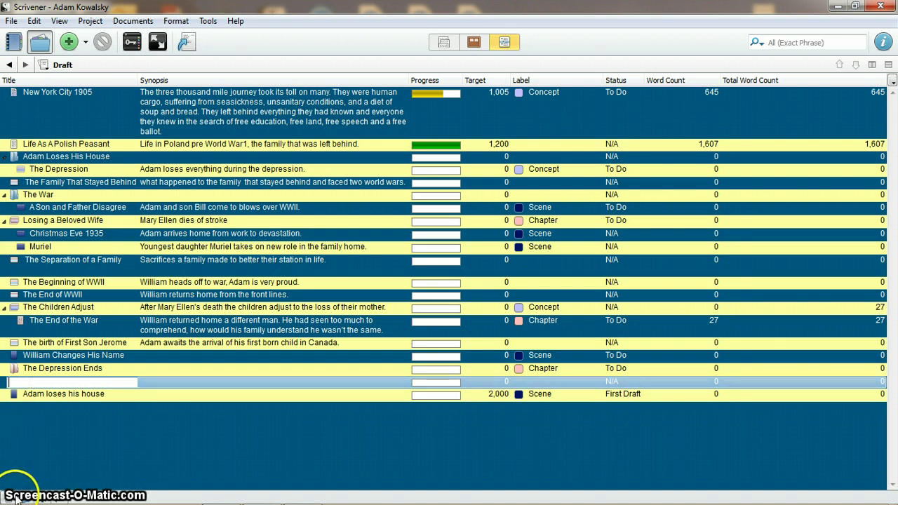
left_click(8, 496)
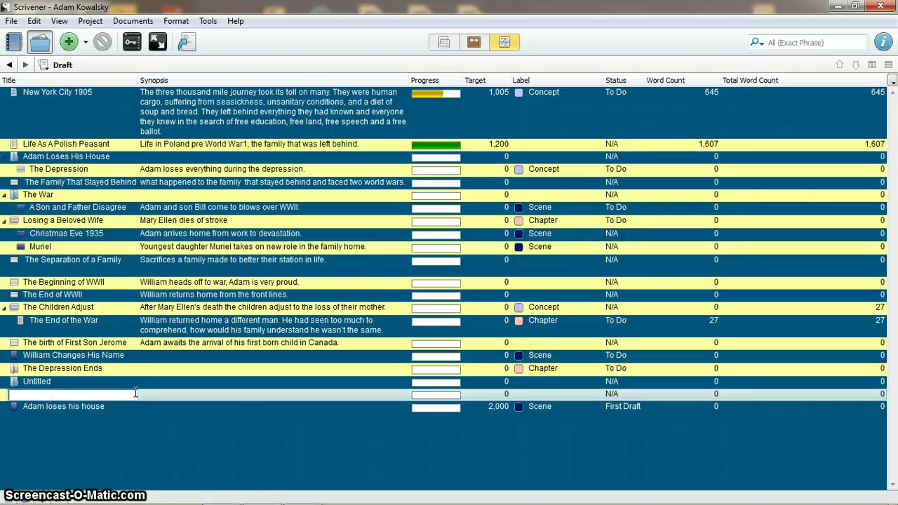
double_click(91, 370)
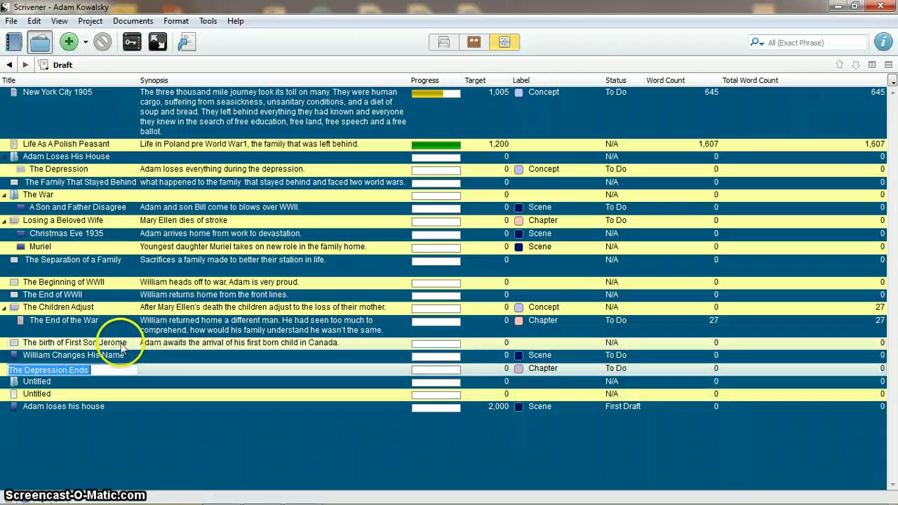
left_click(122, 343)
double_click(98, 308)
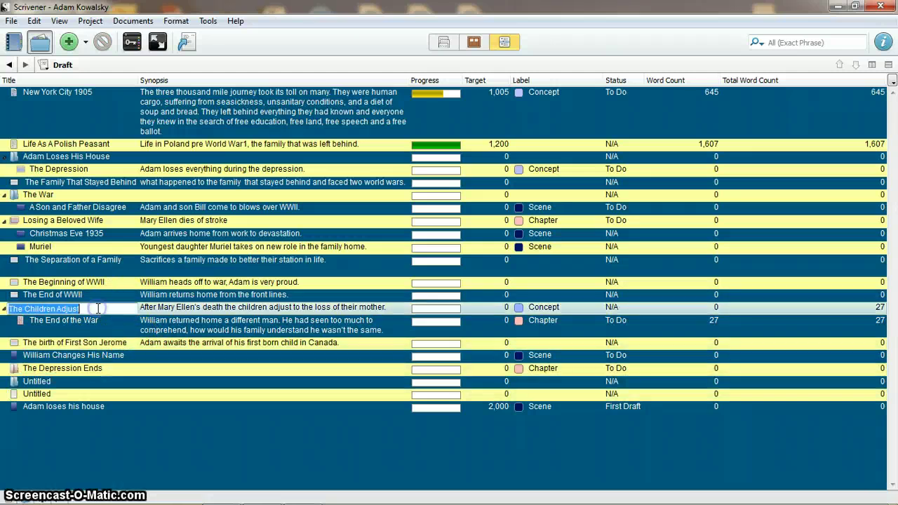
left_click(304, 283)
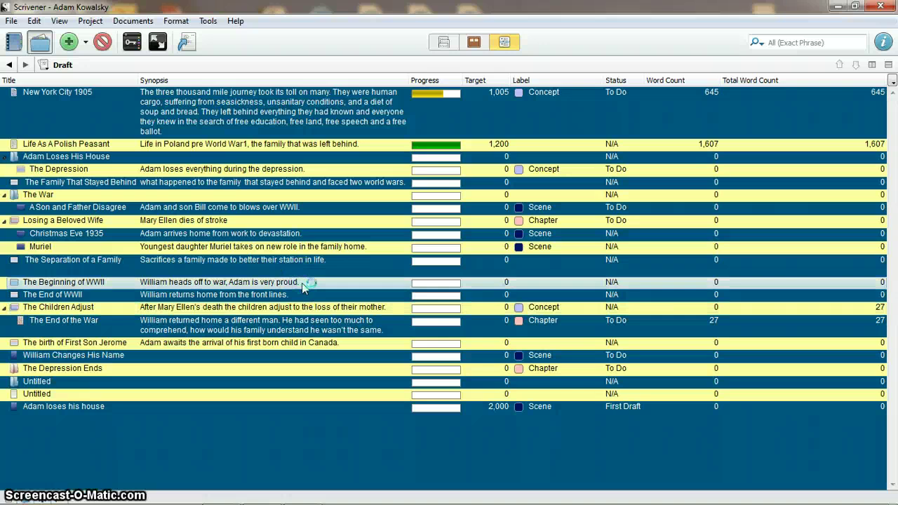
left_click(304, 284)
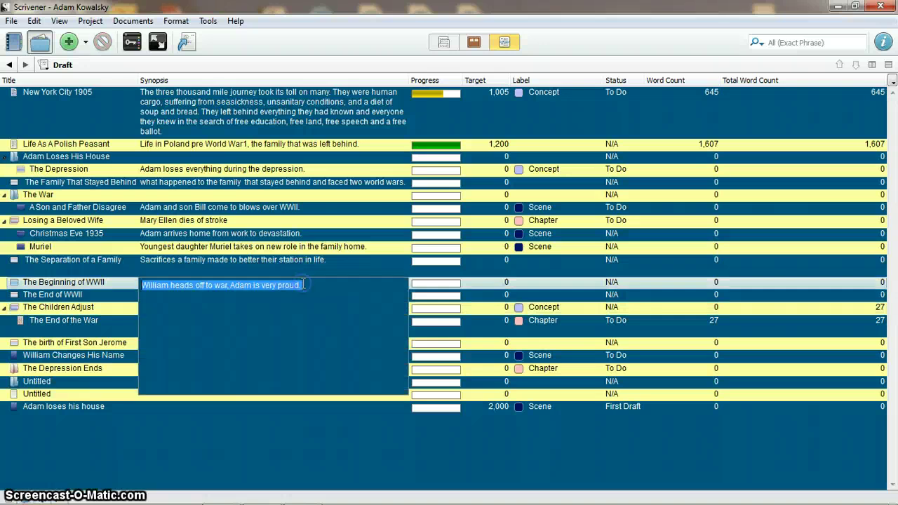
left_click(352, 255)
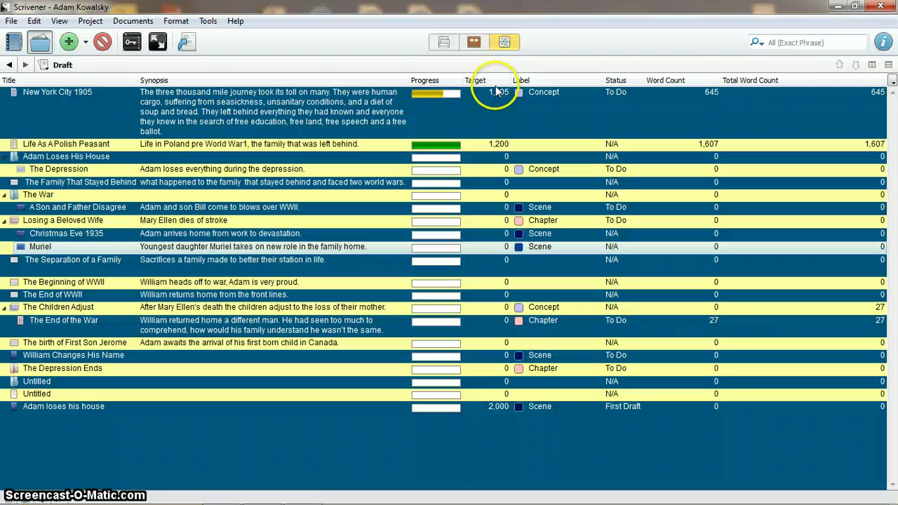
left_click(495, 92)
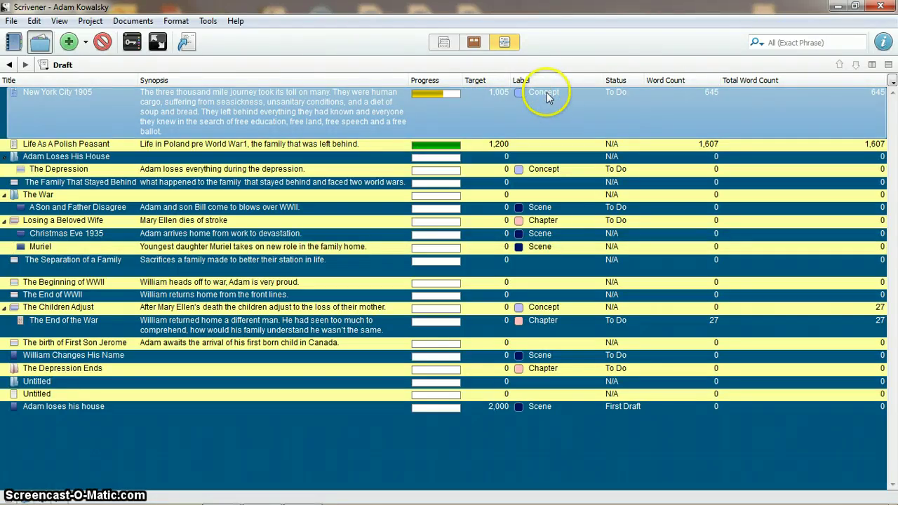
left_click(548, 96)
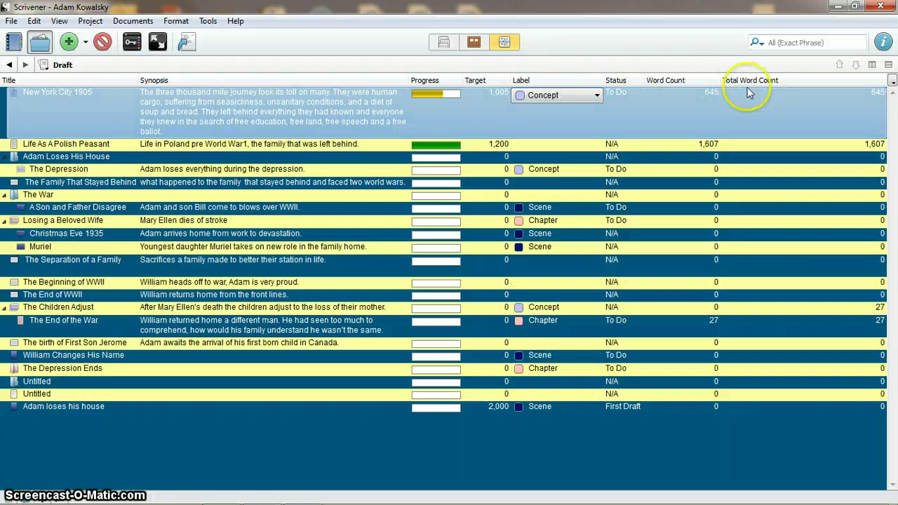
left_click(631, 96)
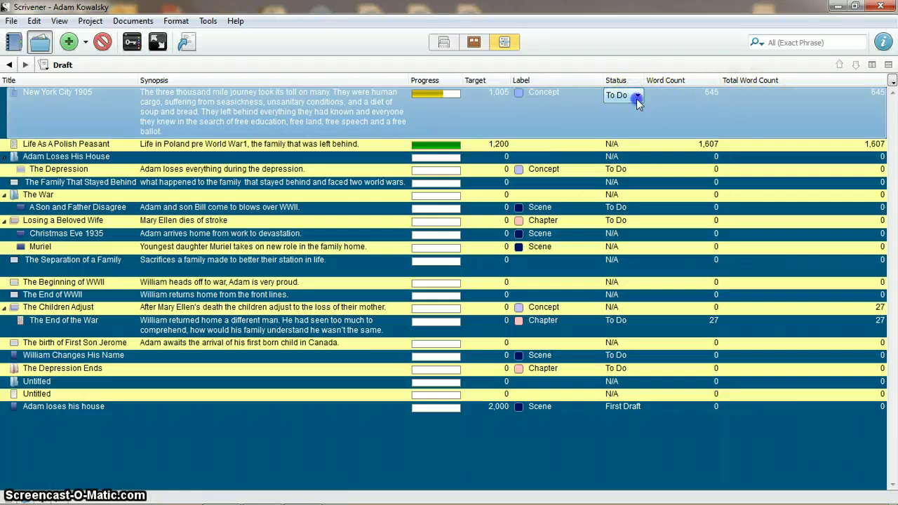
left_click(637, 96)
left_click(684, 82)
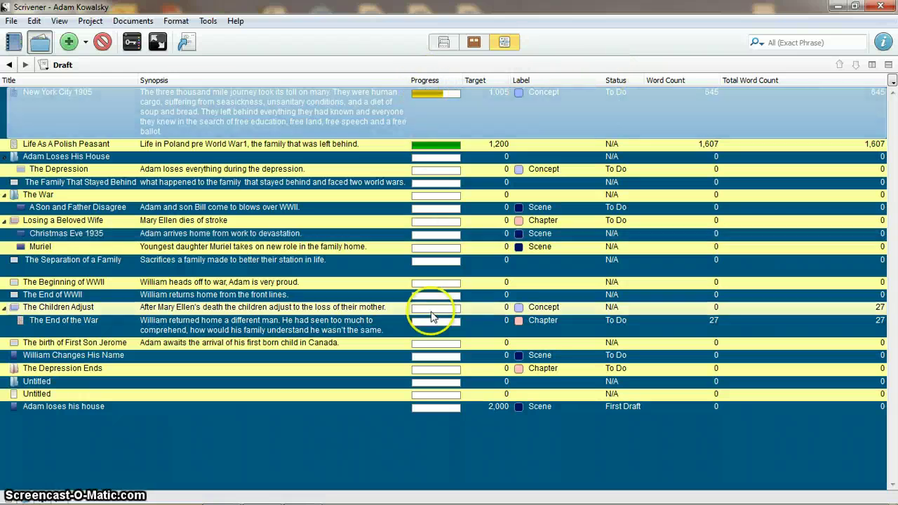
left_click(454, 272)
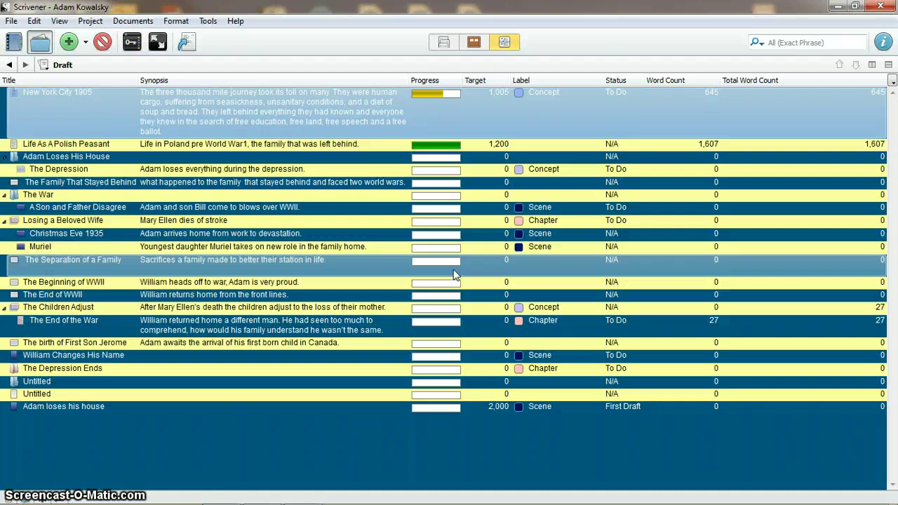
left_click(444, 275)
left_click(56, 437)
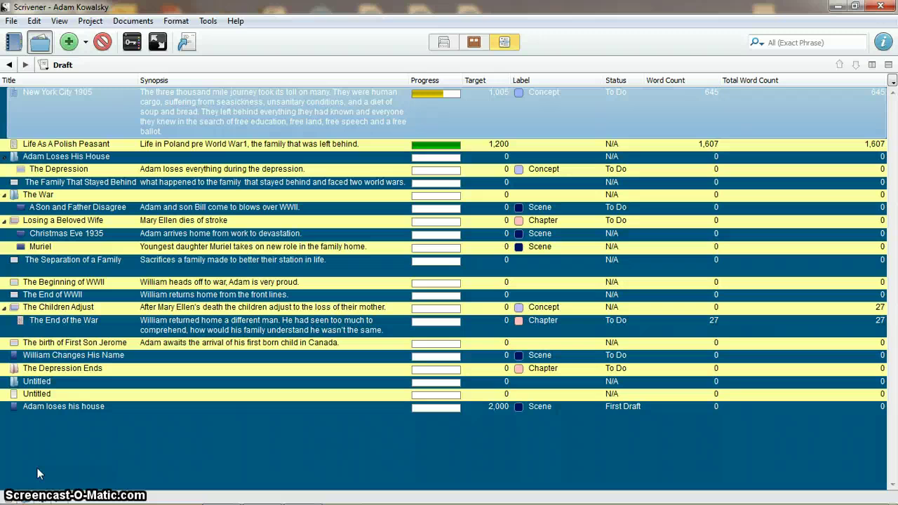
key("Up")
key("Up")
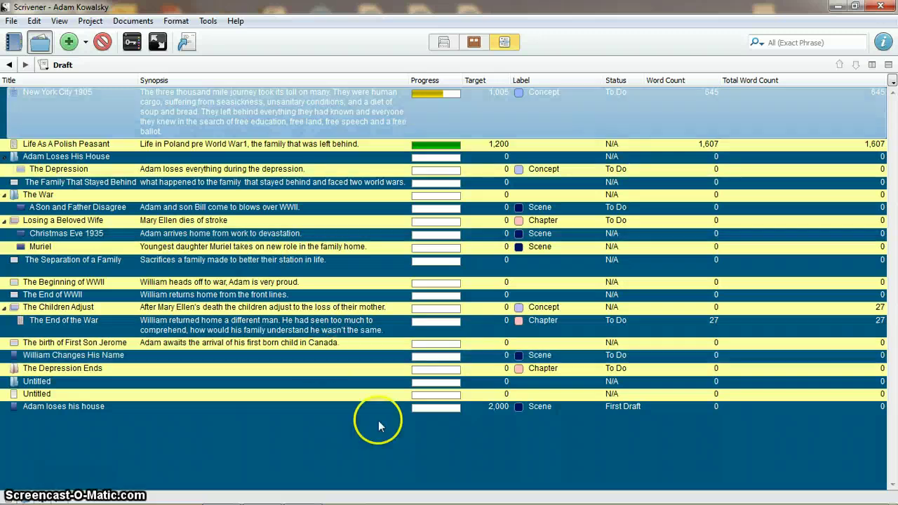
left_click(426, 486)
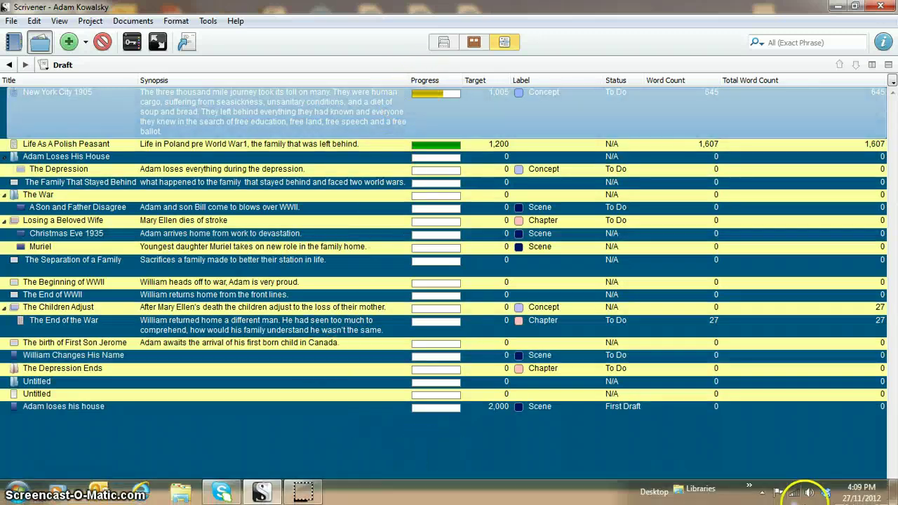
left_click(359, 97)
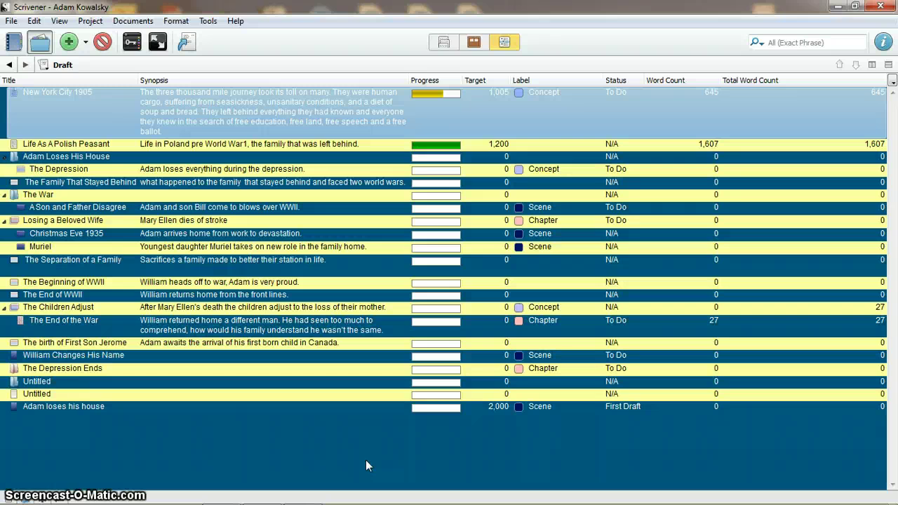
left_click(157, 42)
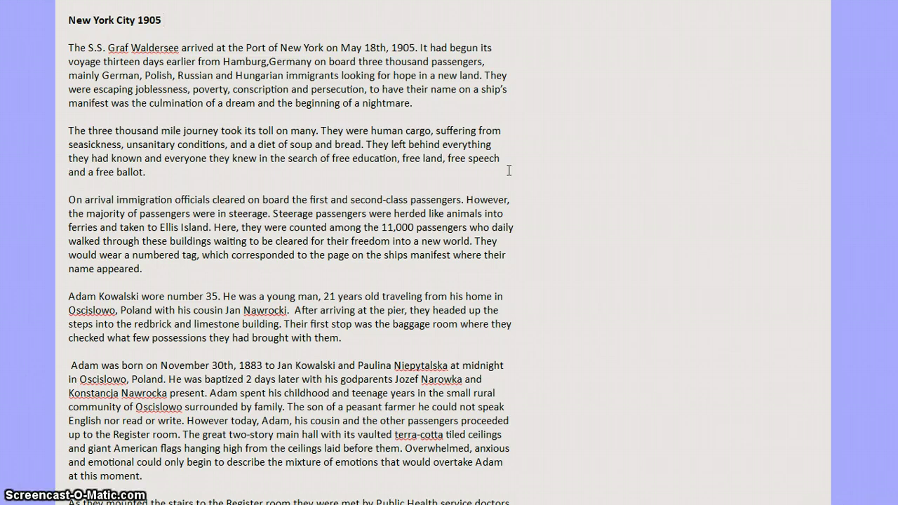
left_click(615, 499)
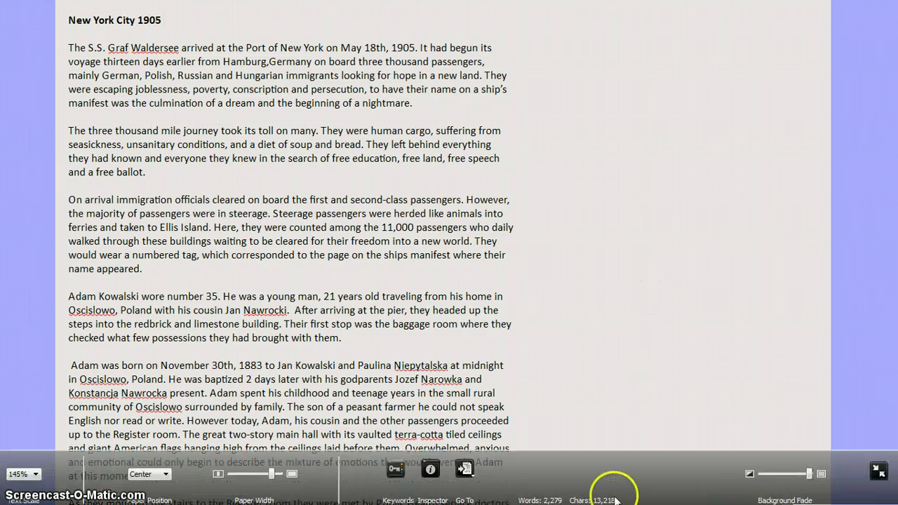
left_click(878, 469)
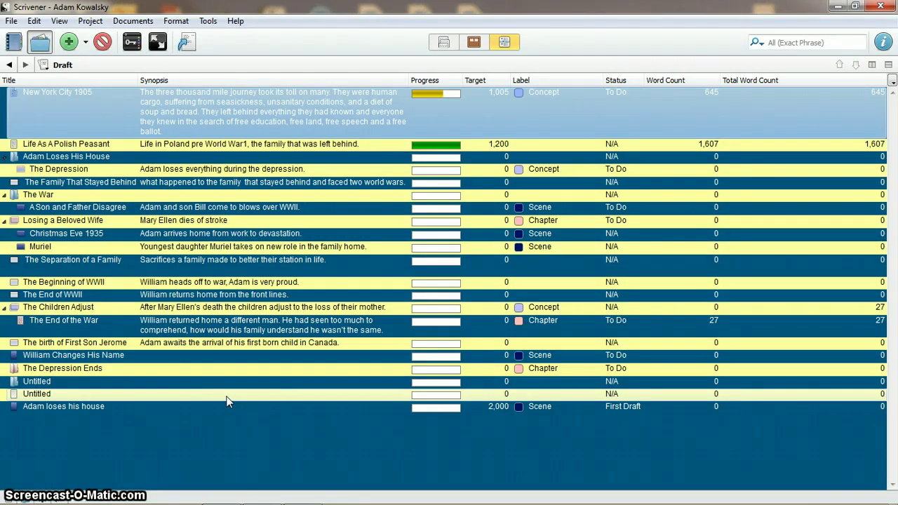
- Show the binder and inspector again and open New York City 1905 in the editor
left_click_drag(411, 255, 97, 438)
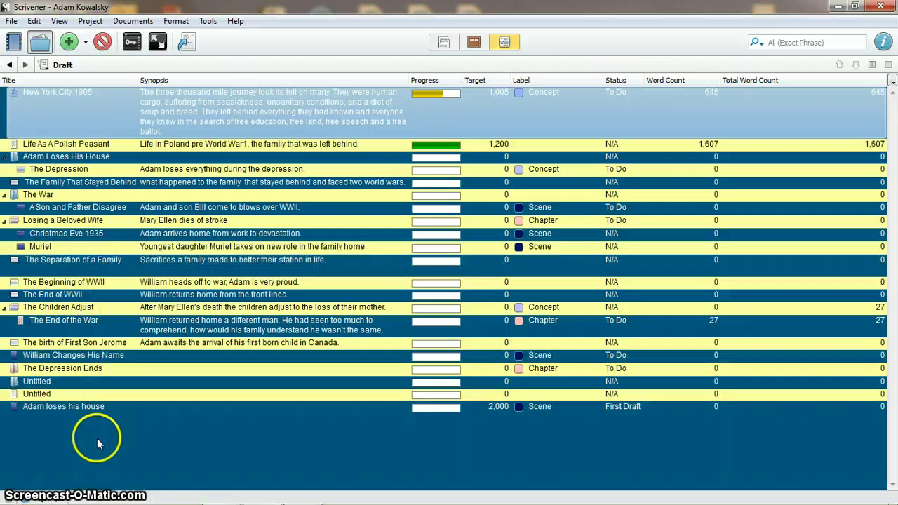
left_click(14, 22)
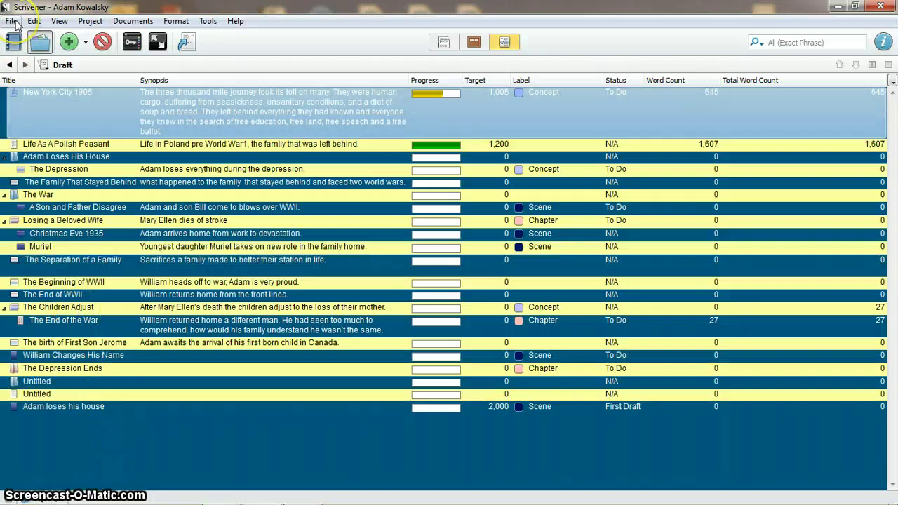
left_click(59, 21)
mouse_move(97, 162)
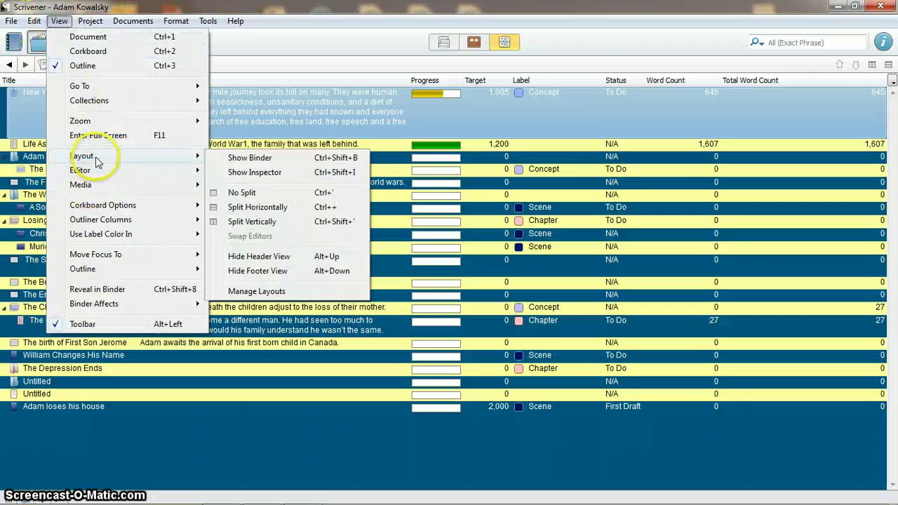
left_click(233, 158)
left_click(59, 21)
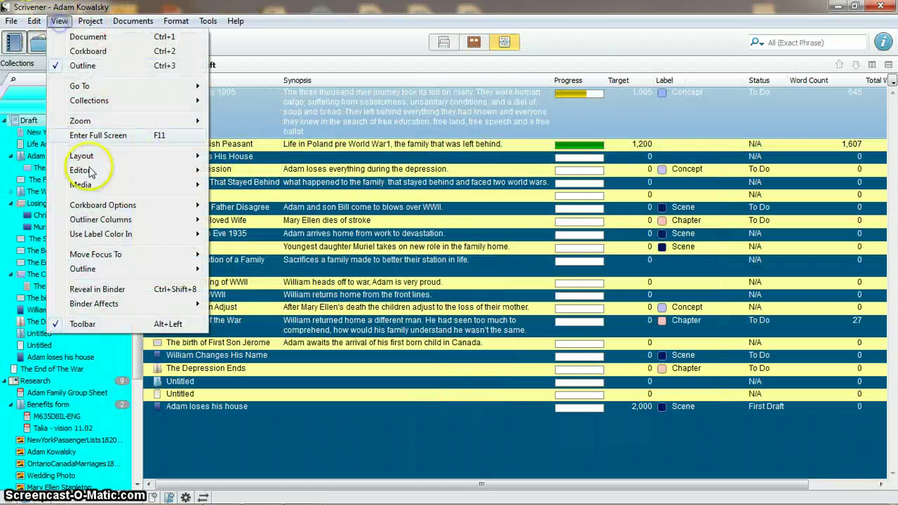
mouse_move(102, 160)
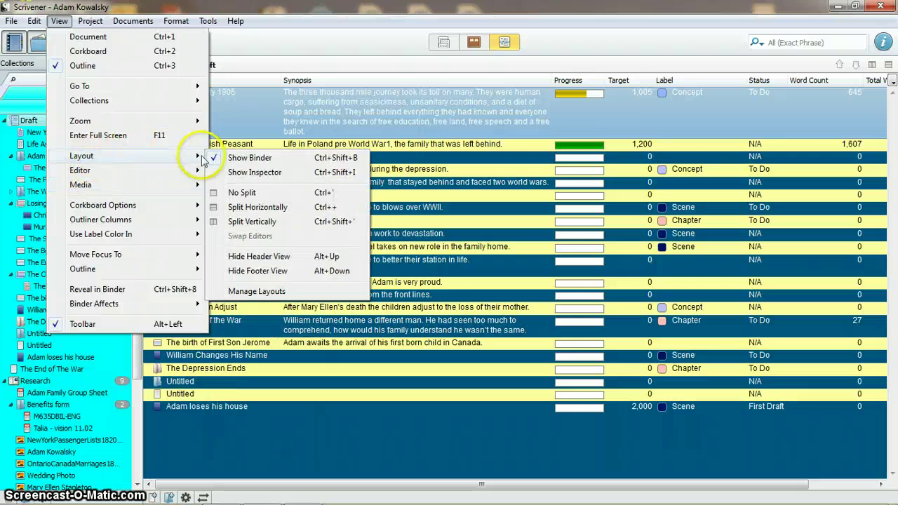
left_click(214, 172)
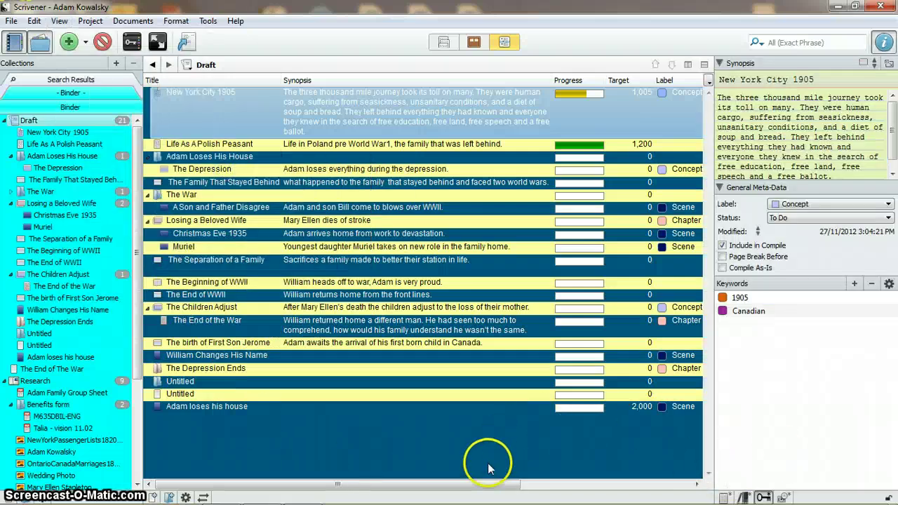
left_click(481, 460)
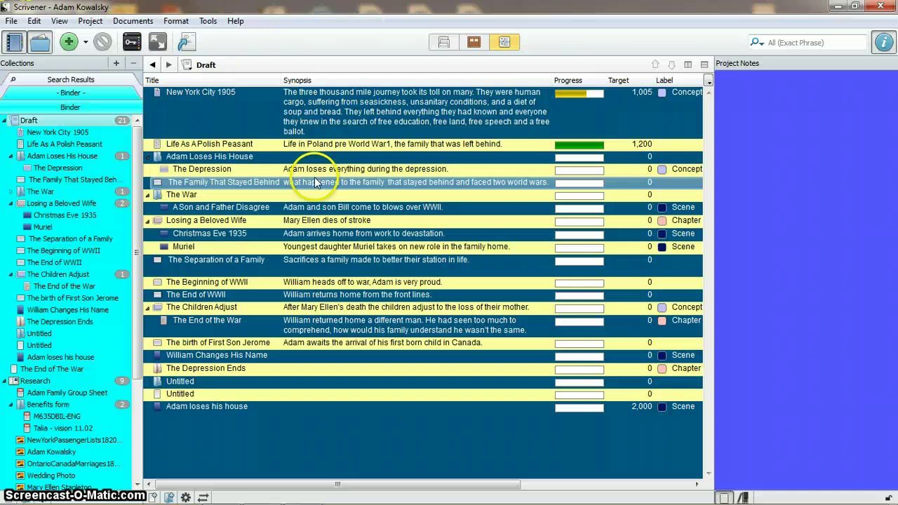
left_click(55, 132)
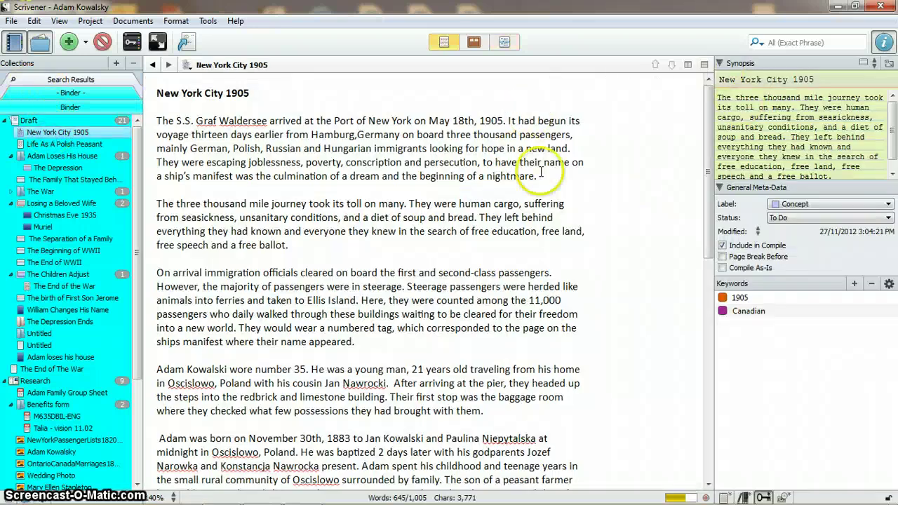
- Split the editor into upper and lower panes and switch the upper pane to Outline view
left_click(705, 64)
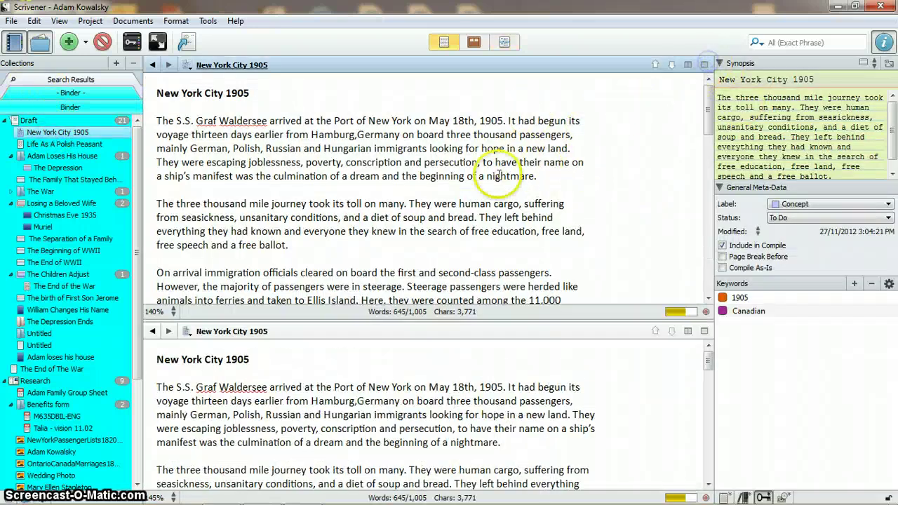
left_click(153, 94)
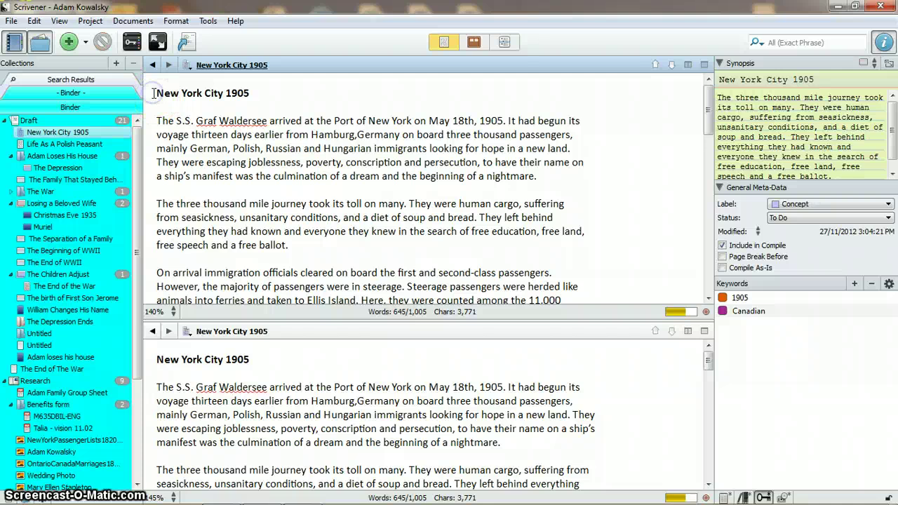
left_click(59, 20)
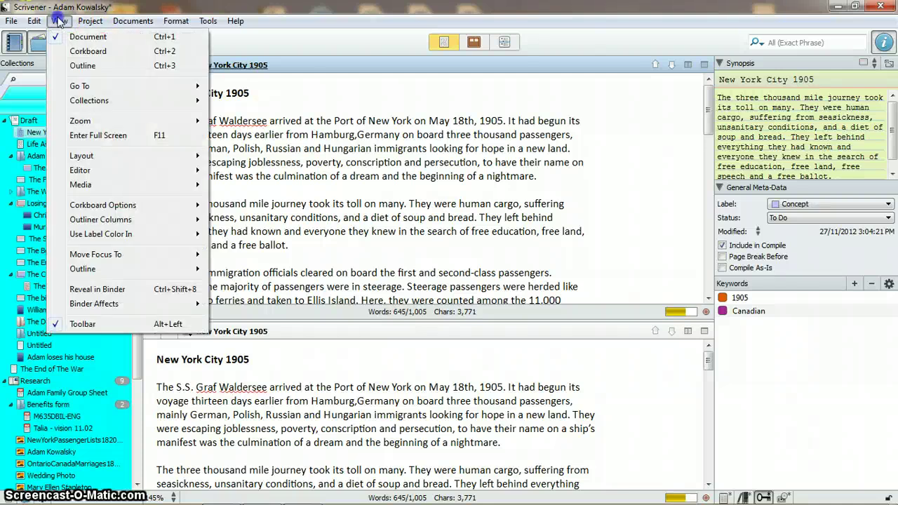
left_click(82, 65)
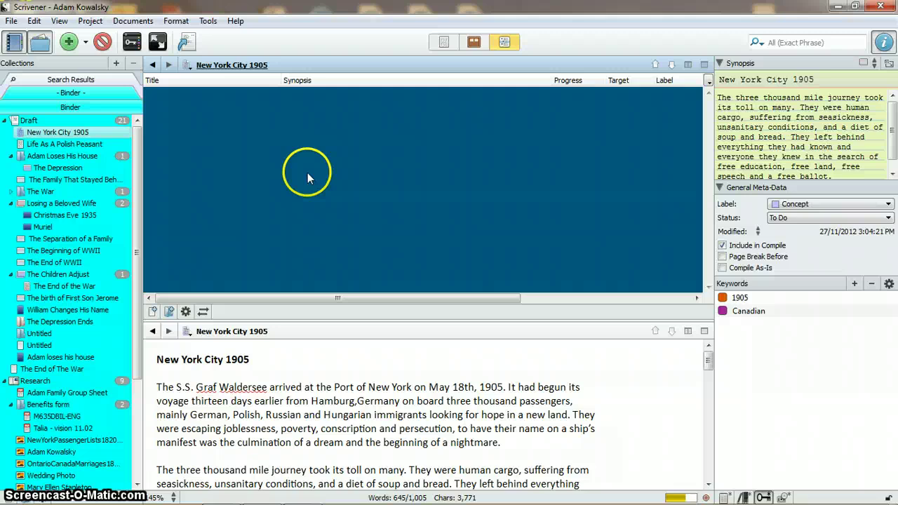
- Load the Draft chapters into the upper outline, leaving the New York City 1905 pane active below
left_click(27, 120)
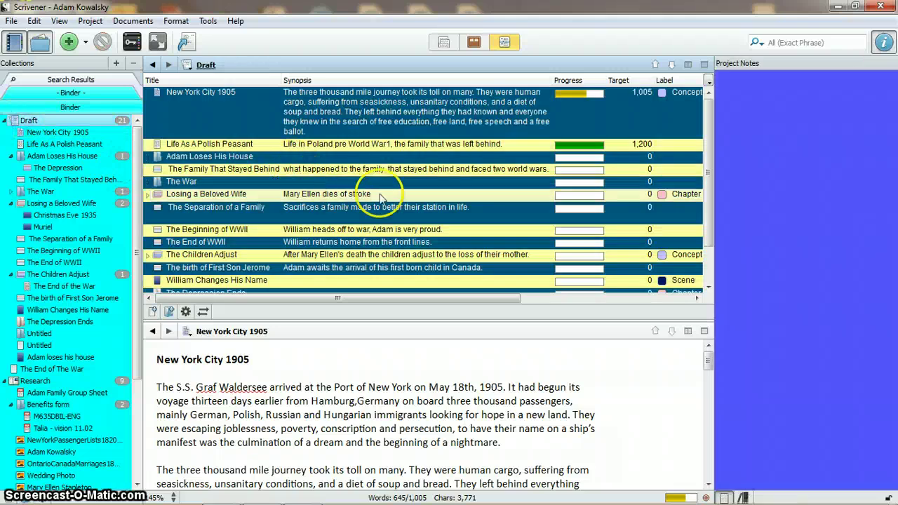
left_click(287, 361)
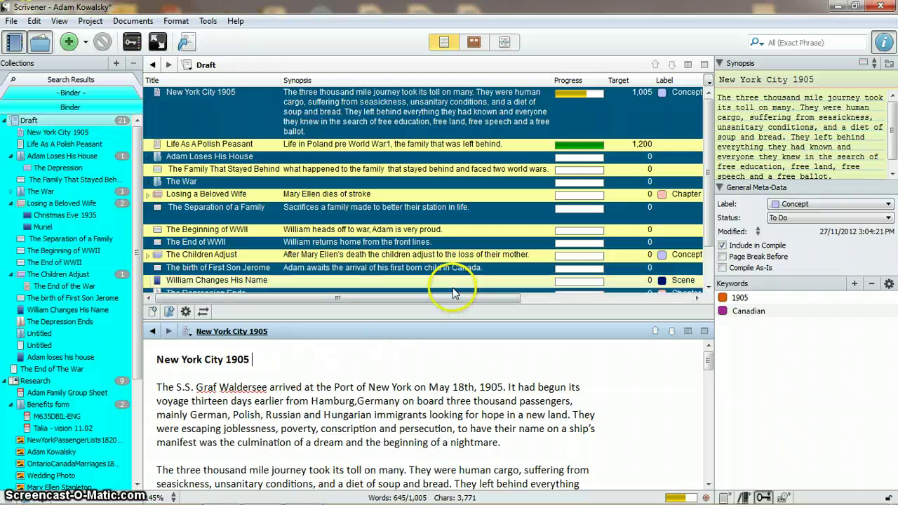
left_click(462, 176)
scroll(464, 179, "down", 1)
scroll(393, 161, "up", 1)
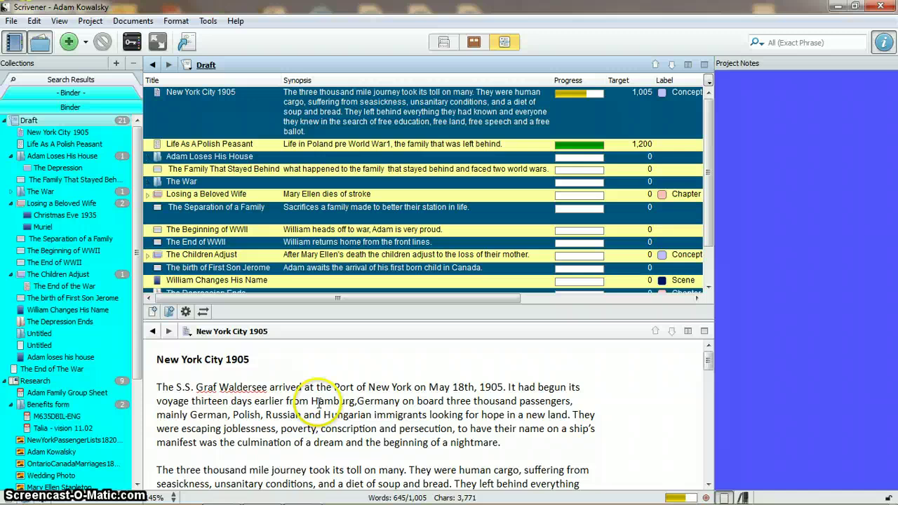
left_click(300, 377)
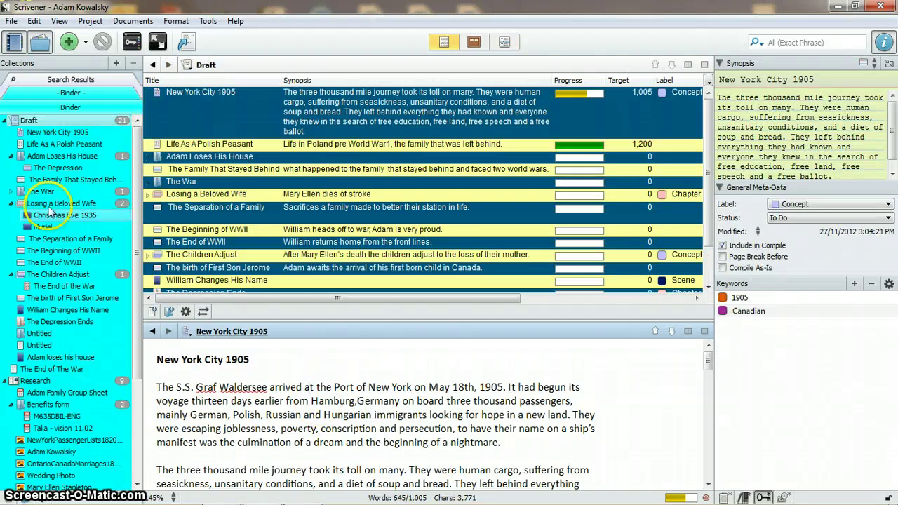